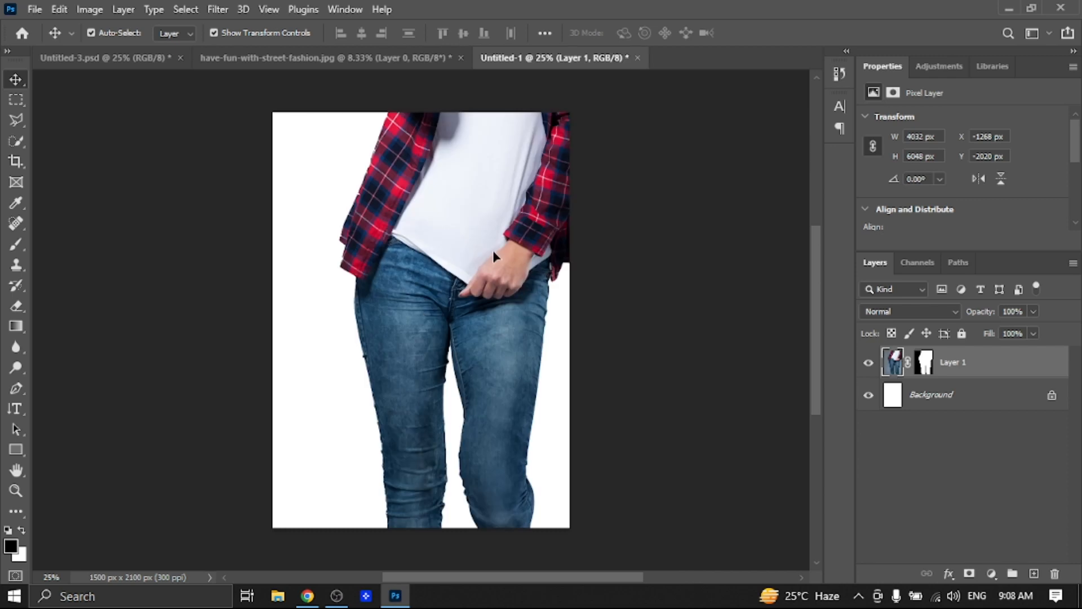
Step: Scale the woman cutout on Layer 1 down to about 38% so the full figure fits the canvas, centred horizontally
scroll(493, 249, "down", 4)
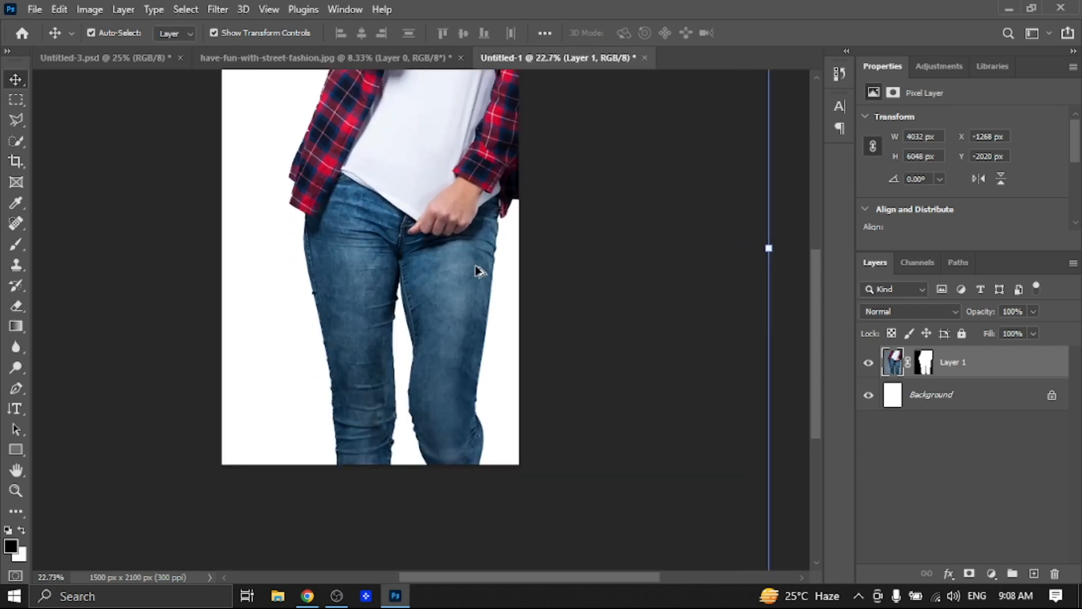
scroll(479, 271, "down", 3)
key("ctrl+t")
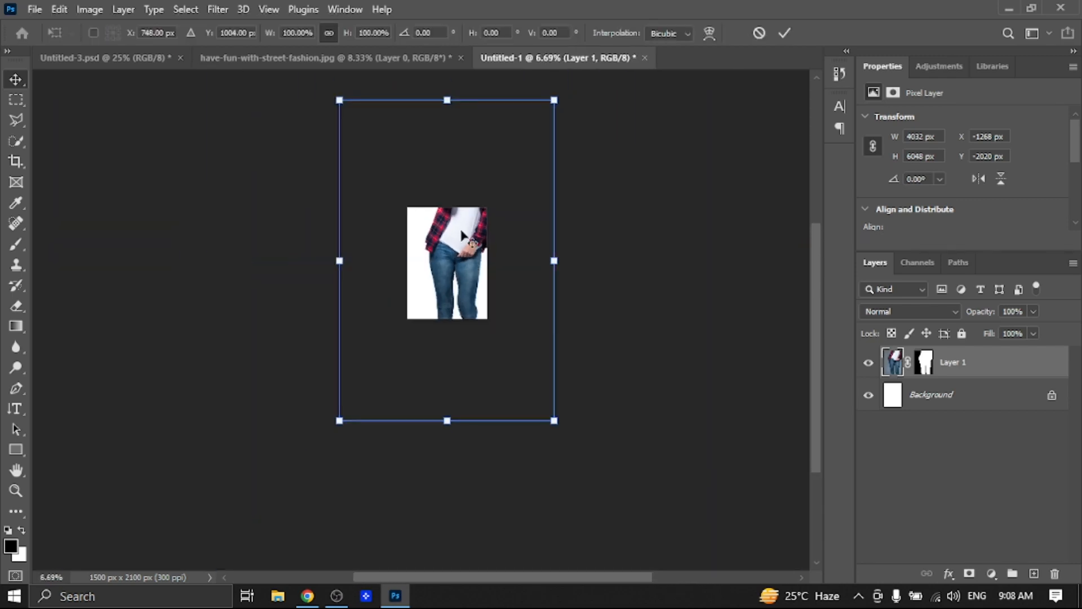
left_click_drag(349, 100, 416, 210)
left_click_drag(442, 278, 418, 254)
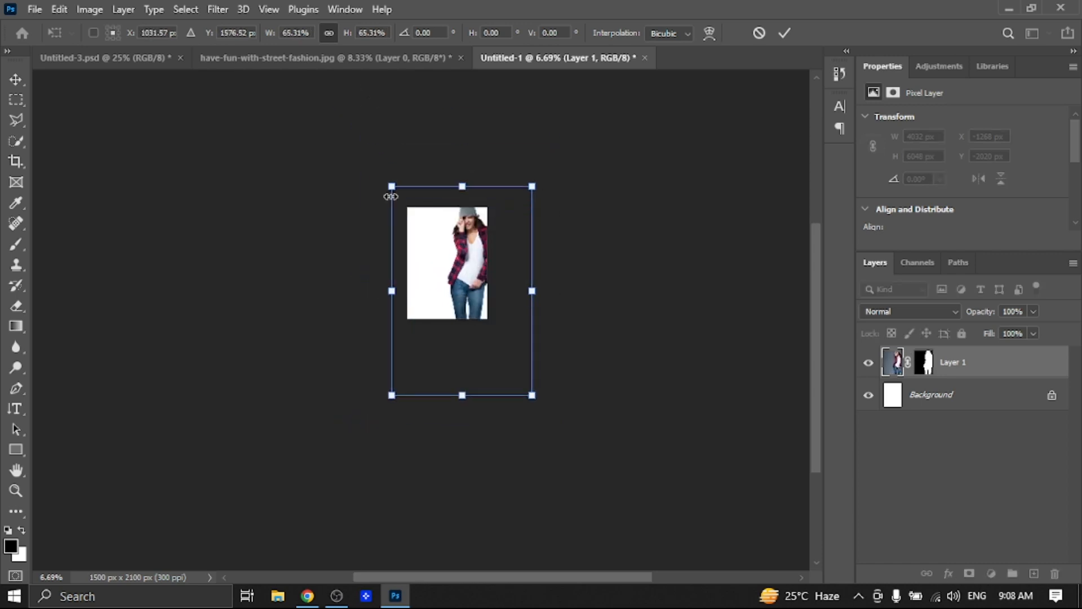
left_click_drag(389, 188, 410, 218)
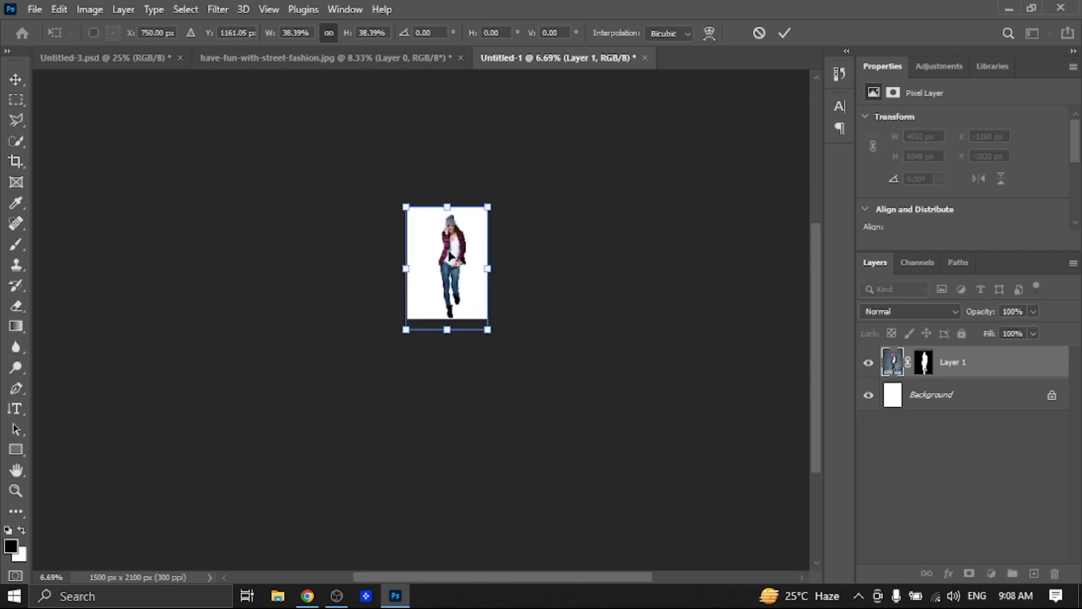
scroll(451, 257, "up", 3)
scroll(450, 257, "up", 1)
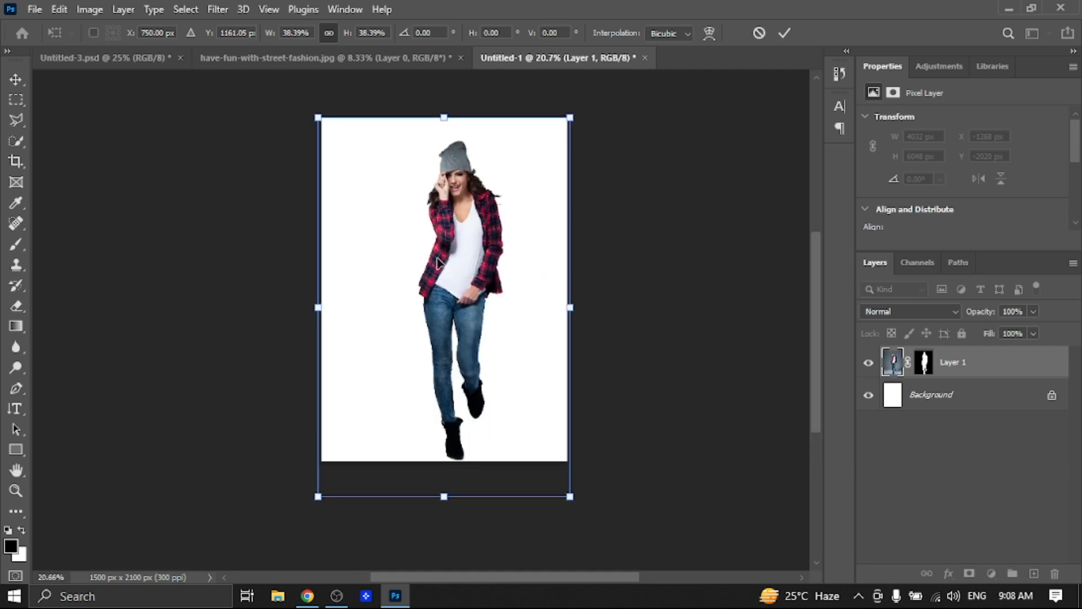
scroll(488, 259, "up", 1)
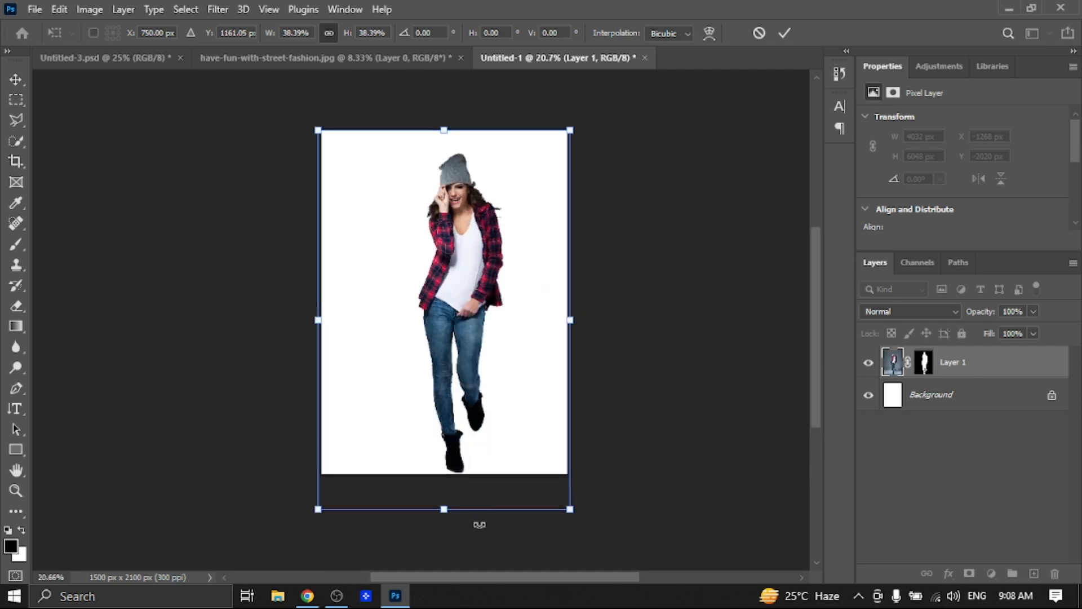
Step: Shrink the woman cutout further to about 36% and shift it left to about X -82 px
left_click_drag(570, 510, 556, 488)
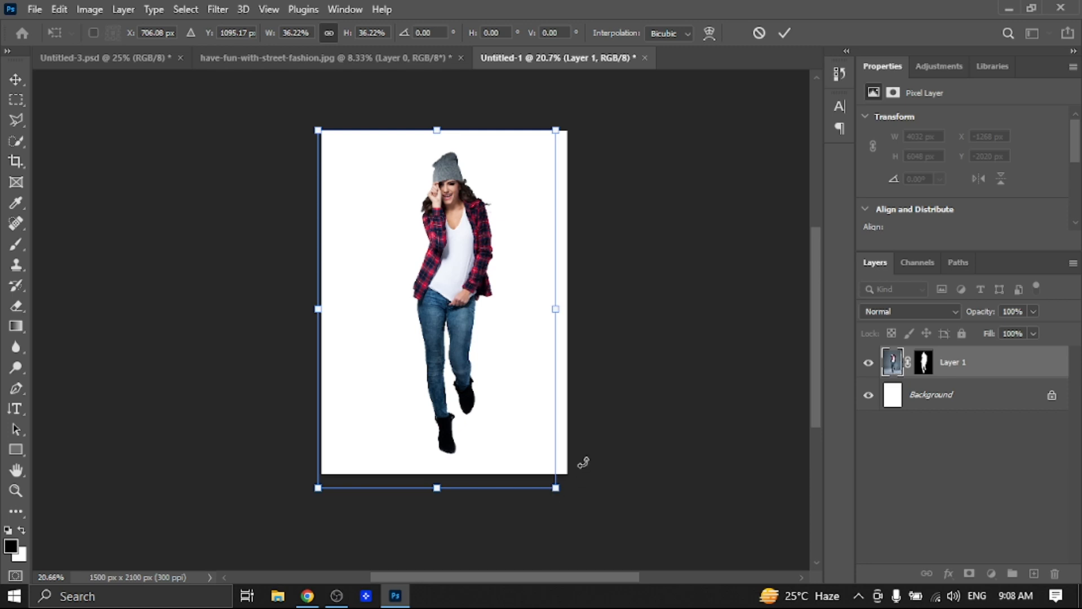
key("Return")
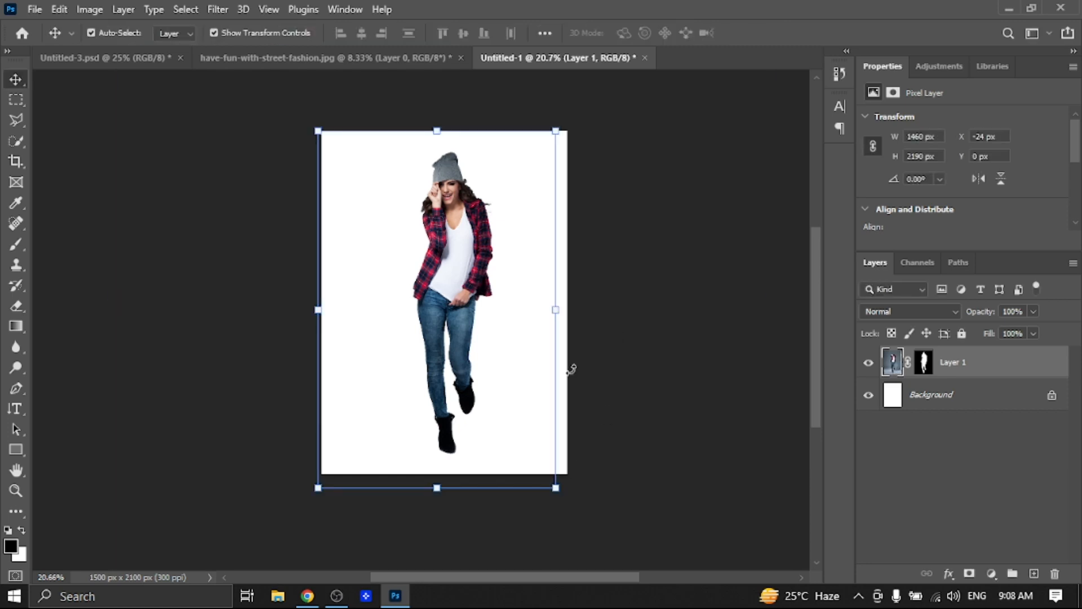
mouse_move(463, 344)
left_mouse_down()
mouse_move(446, 341)
mouse_move(459, 342)
left_mouse_up()
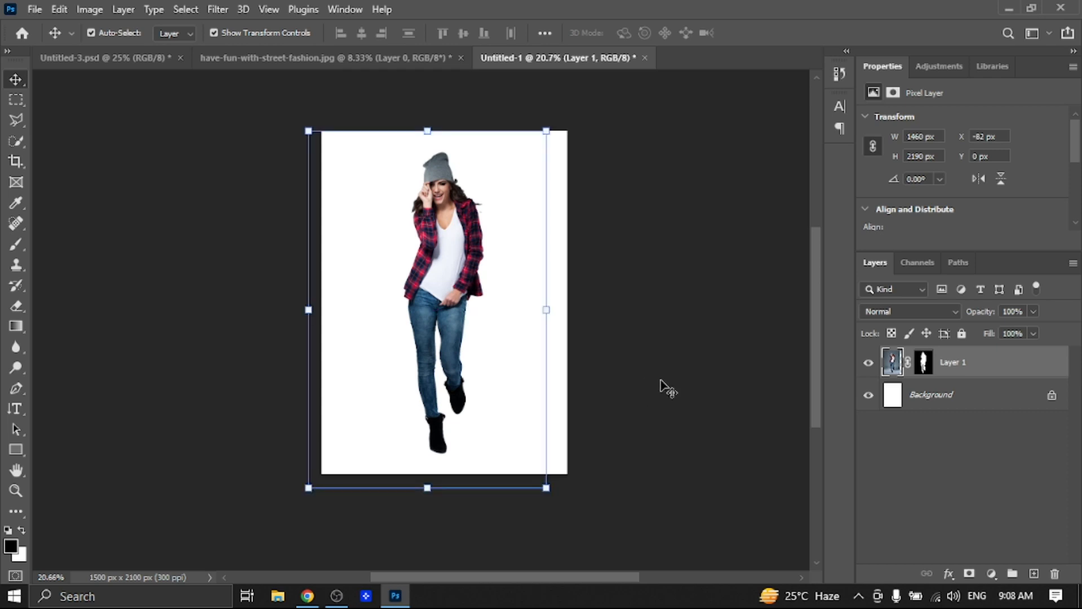
left_click(660, 388)
left_click(992, 574)
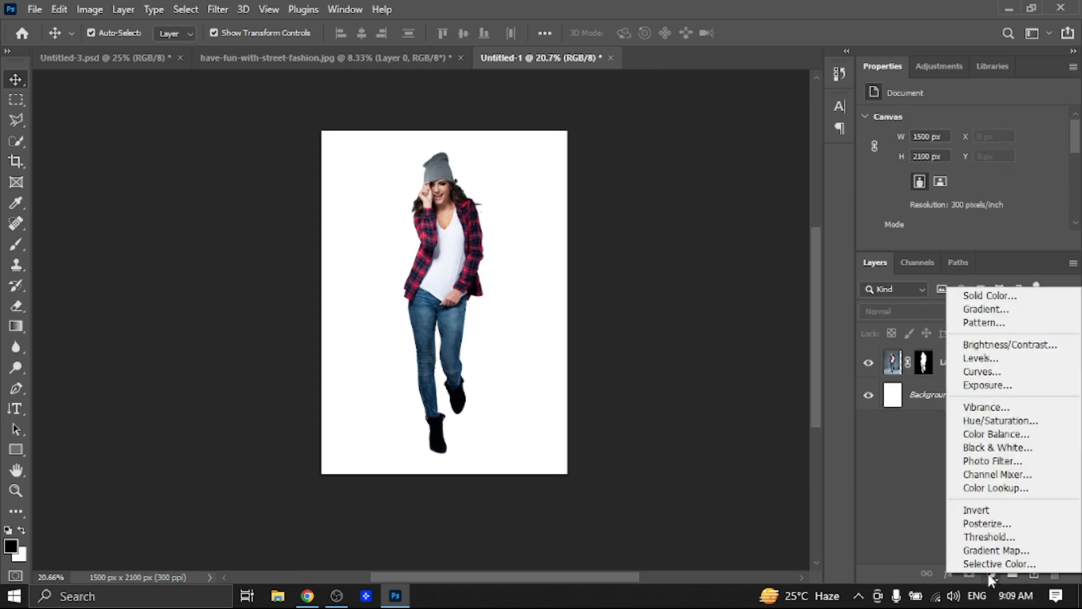
left_click(979, 309)
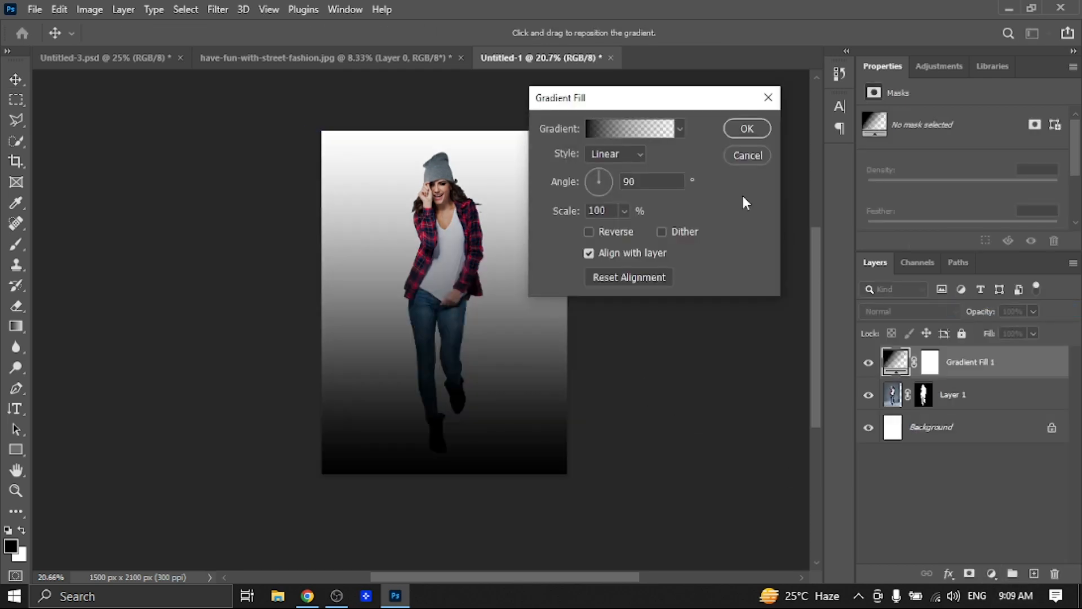
left_click(747, 156)
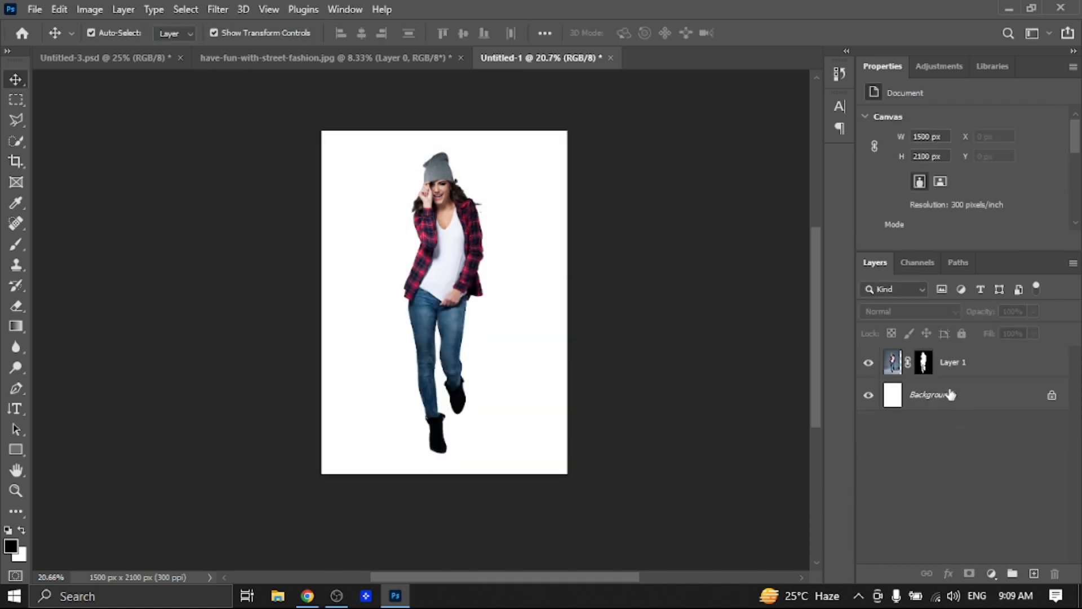
Step: Add a Gradient fill layer directly above the Background, using the Foreground to Background preset
left_click(950, 395)
left_click(991, 574)
left_click(975, 314)
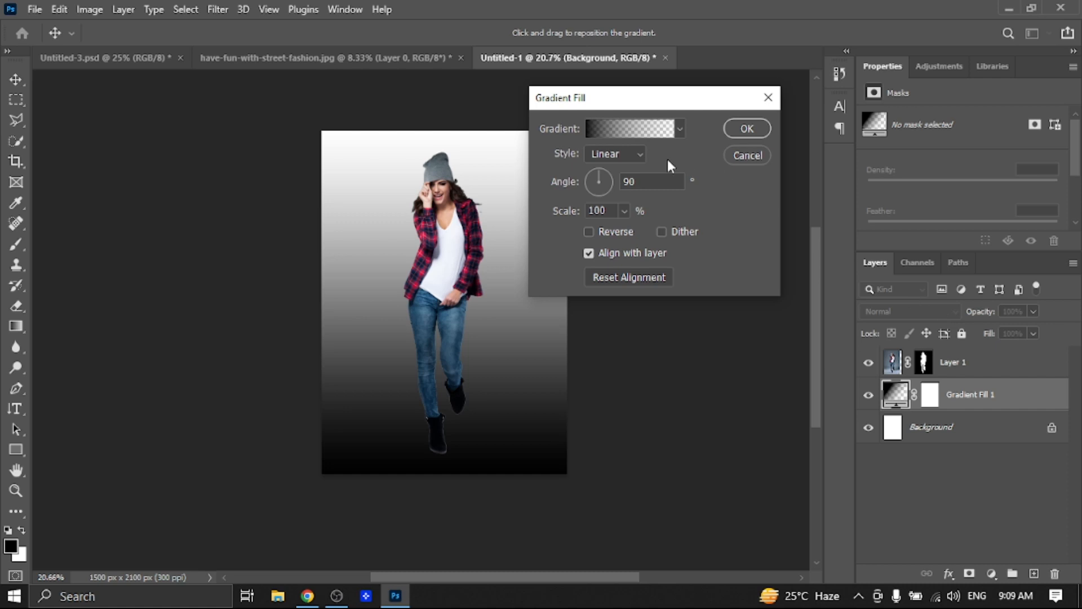
left_click(630, 124)
left_click(632, 105)
left_click(652, 131)
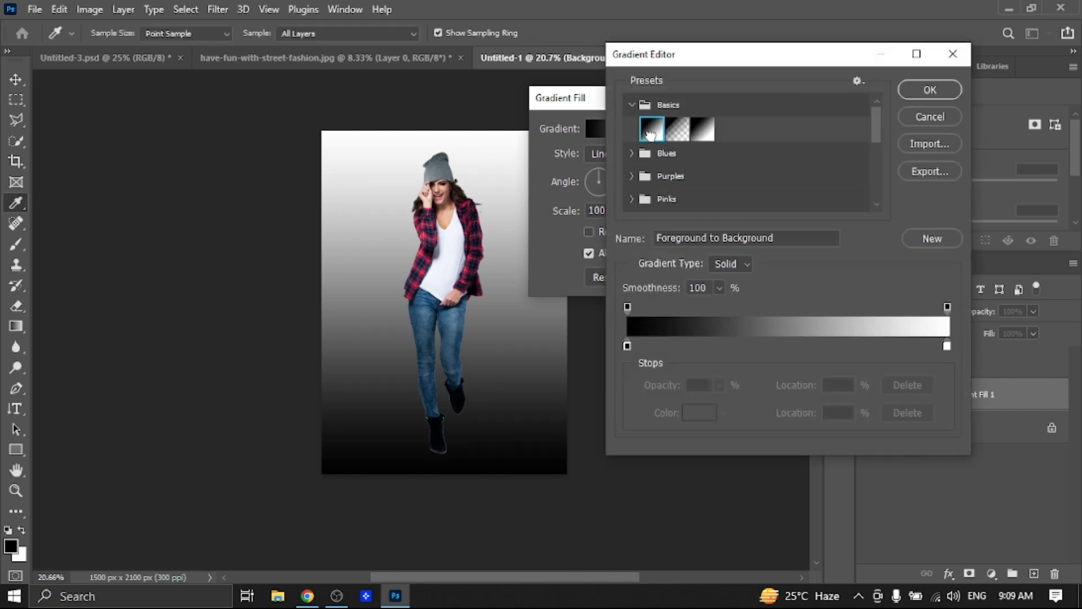
Step: Set the gradient's starting colour stop to dark slate grey 3d454a, based on a colour sampled from the woman's hat
double_click(627, 346)
left_click(449, 164)
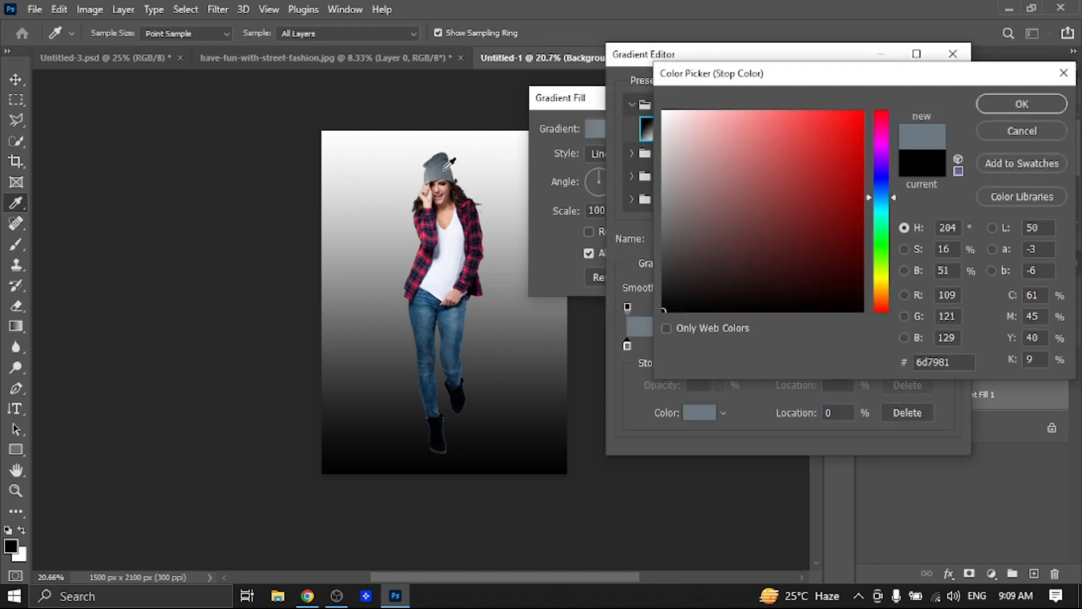
mouse_move(688, 208)
left_mouse_down()
mouse_move(706, 237)
mouse_move(698, 254)
left_mouse_up()
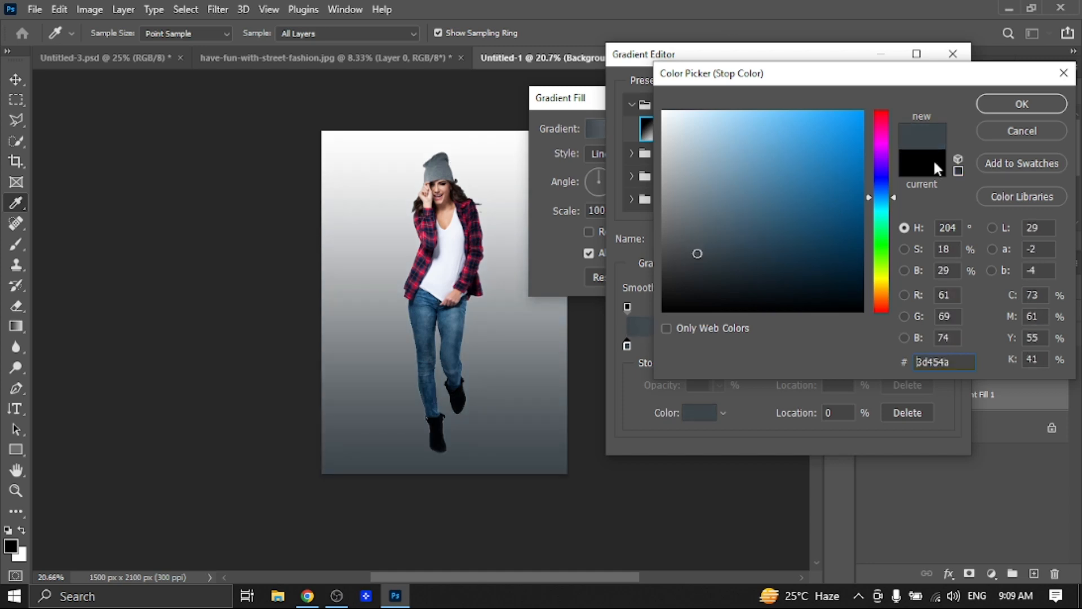
left_click(992, 104)
Step: Set the gradient's end colour stop to light blue-grey c7cfd5, based on a colour sampled at the hat
double_click(945, 344)
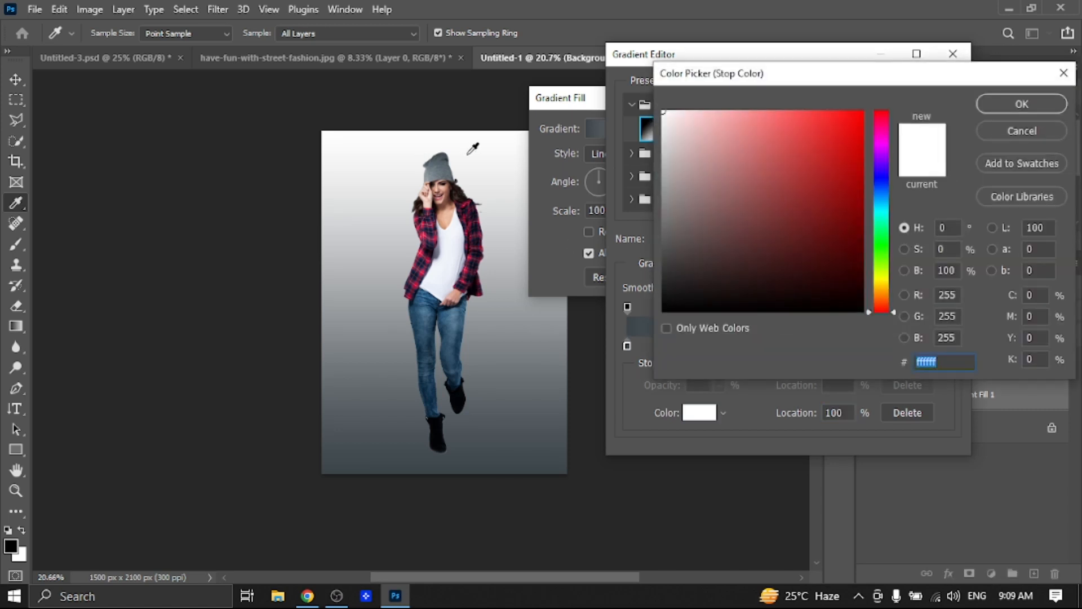
left_click(445, 154)
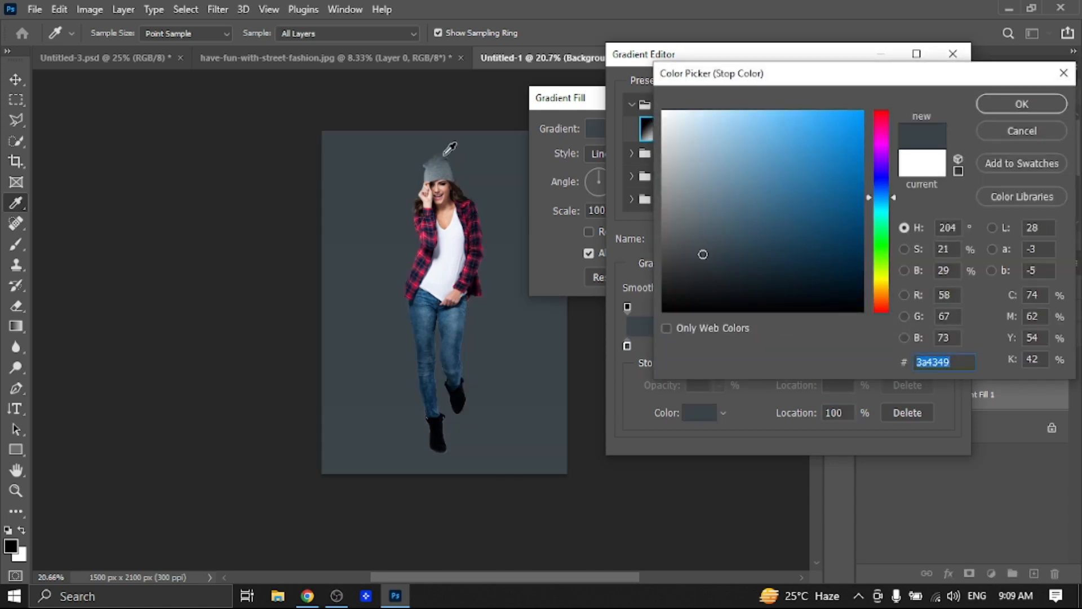
left_click(693, 219)
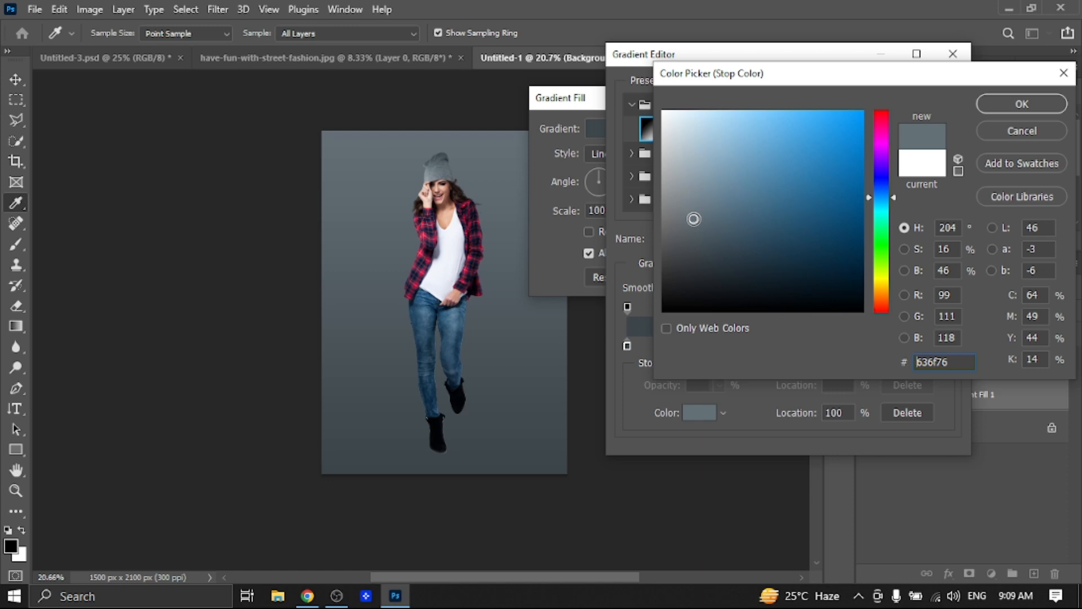
left_click(1013, 102)
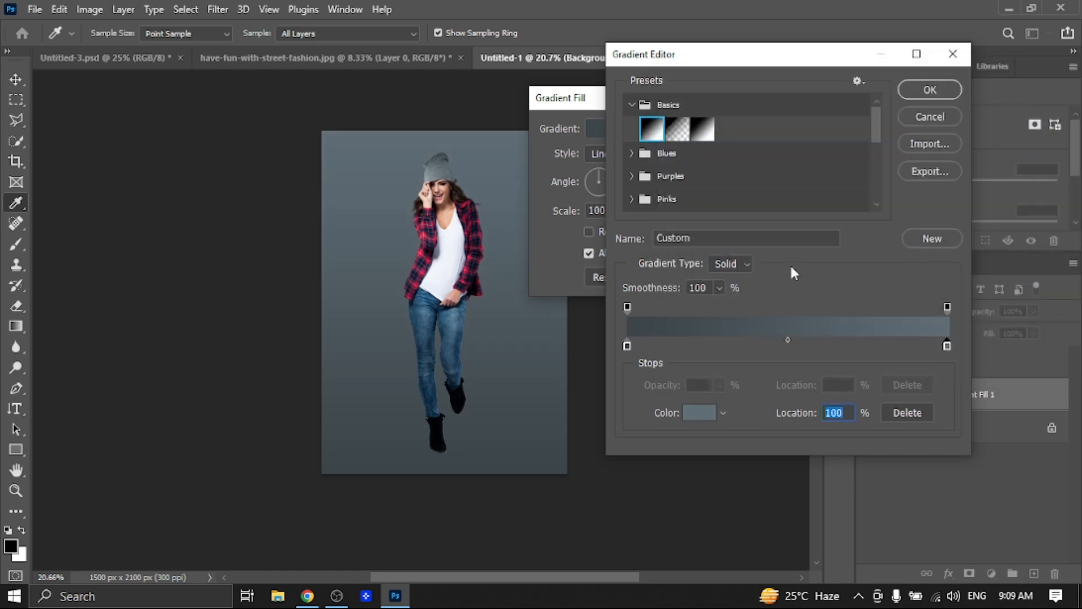
double_click(947, 346)
left_click_drag(708, 151, 675, 143)
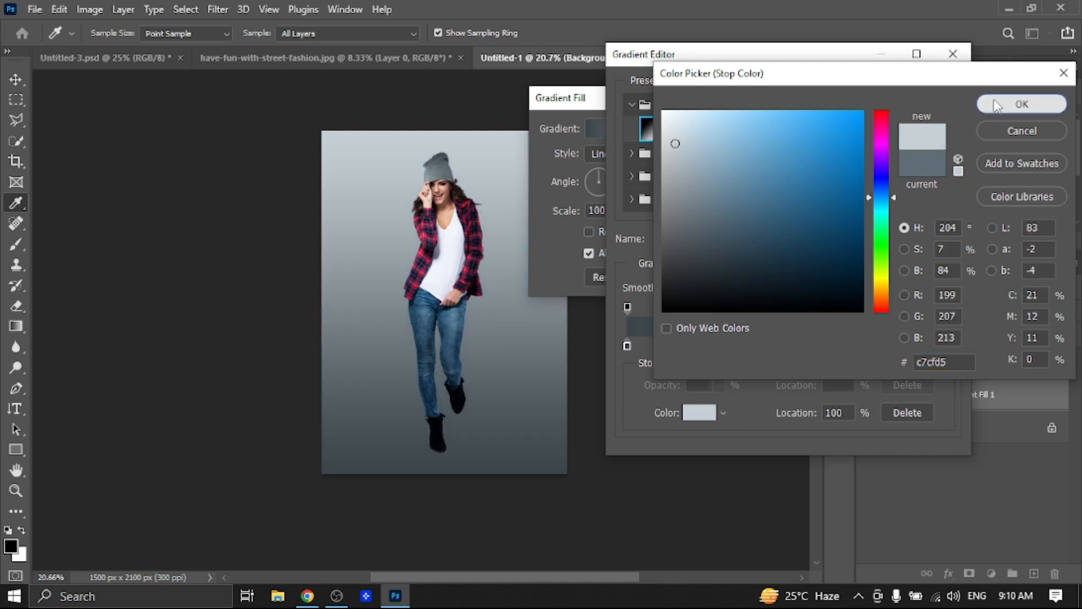
left_click(1022, 104)
Step: Change the gradient's starting colour stop to deep blue 14354e, based on a colour sampled from the jeans, and accept the gradient
left_click(628, 345)
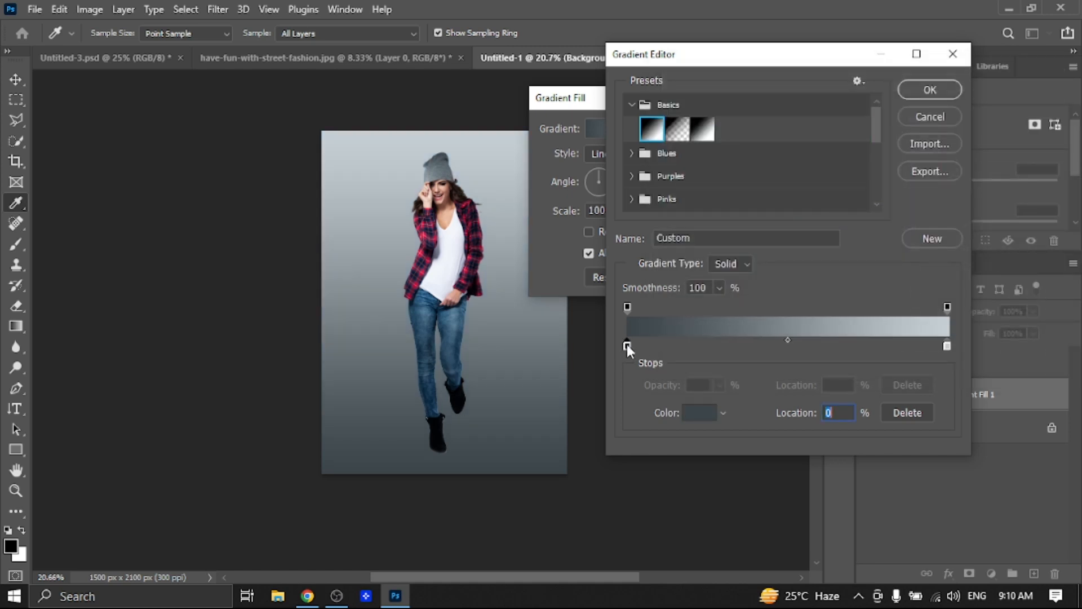
double_click(627, 345)
left_click(445, 358)
left_click_drag(789, 255, 812, 250)
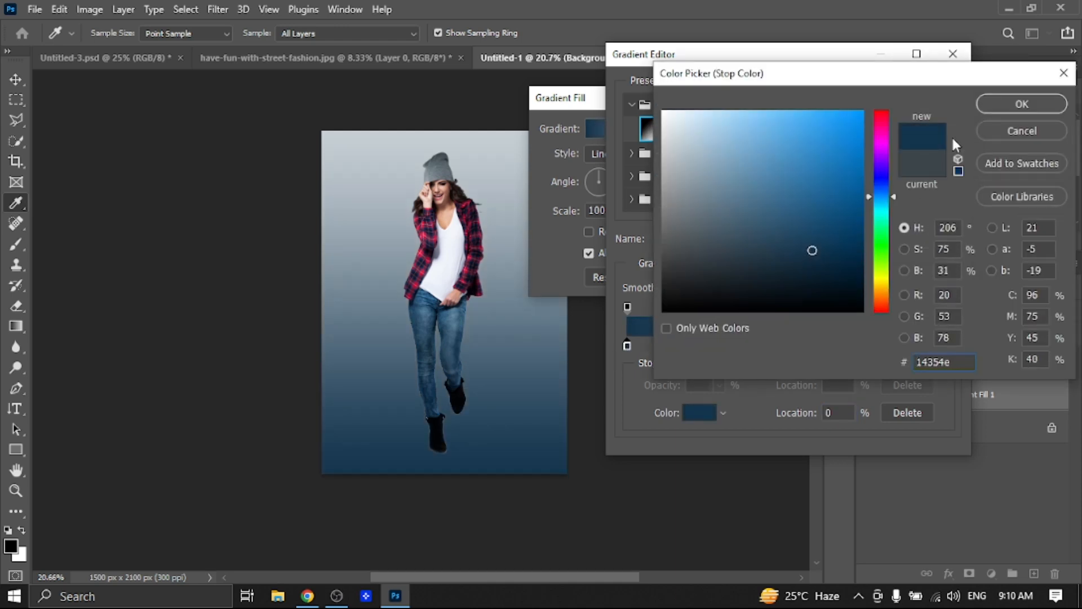
left_click(981, 109)
left_click(930, 89)
Step: Make the gradient fill Radial and reversed, with an angle of -122.96° and a scale of 133%
left_click(615, 154)
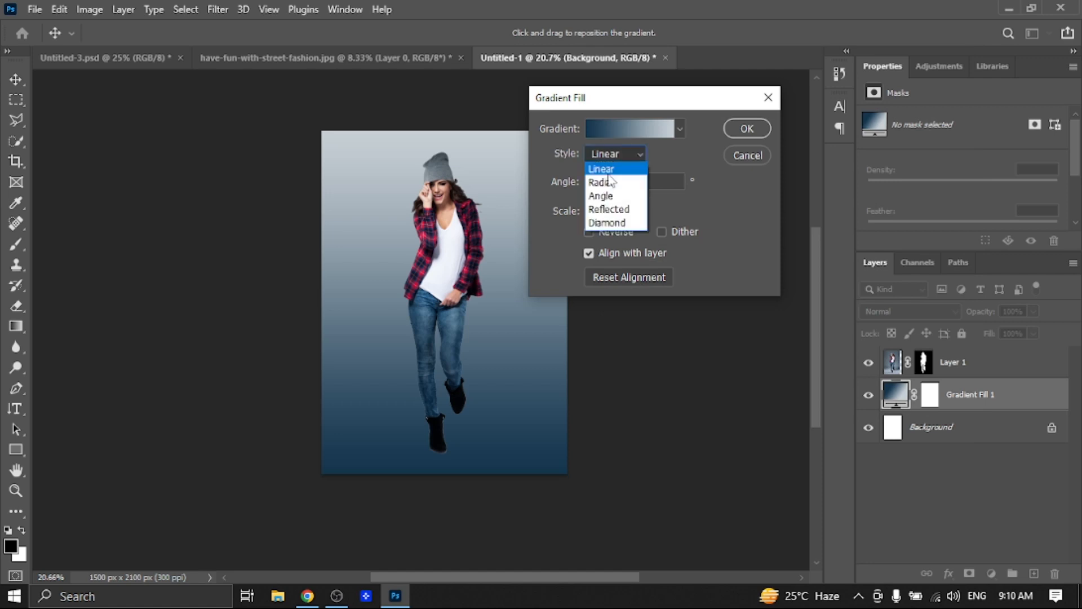
left_click(608, 176)
left_click(589, 231)
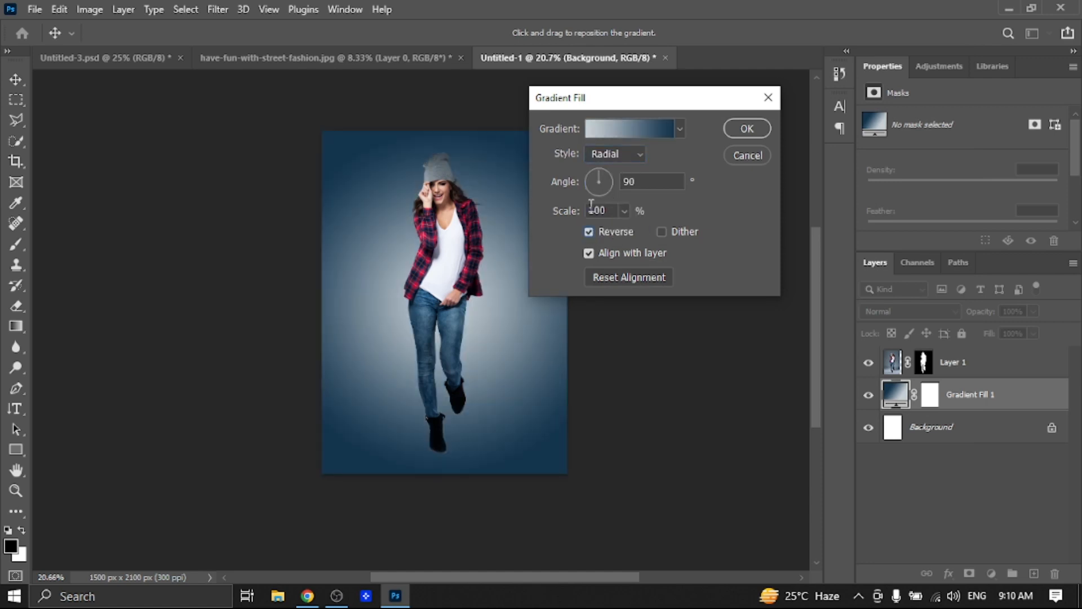
left_click_drag(593, 167, 583, 211)
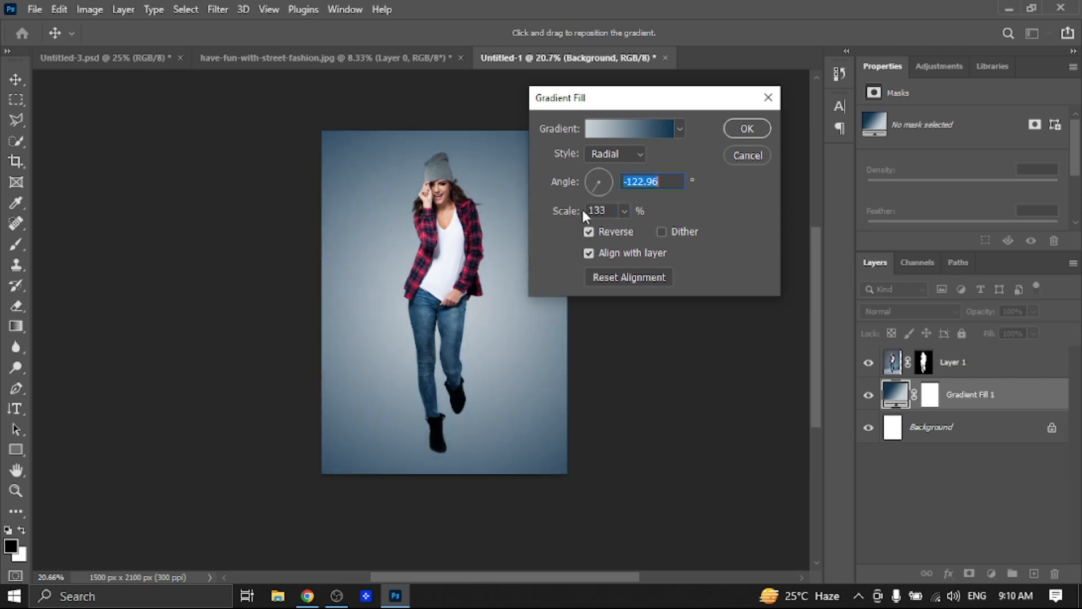
Step: Darken the gradient's deep blue starting stop to a near-black navy and apply the gradient fill
left_click(651, 128)
left_click(627, 345)
left_click(685, 411)
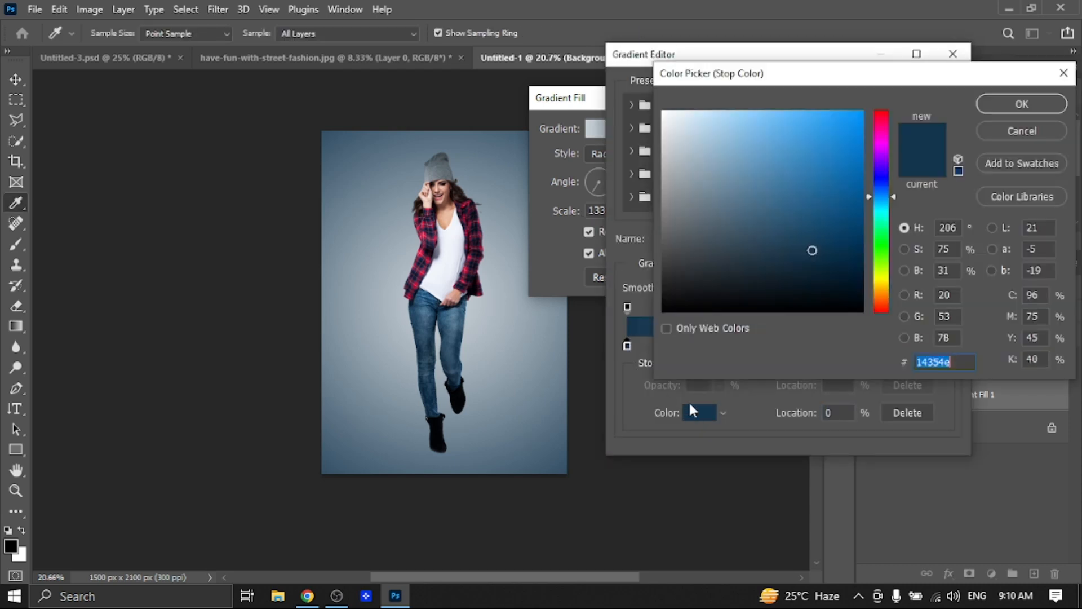
left_click(830, 267)
left_click_drag(831, 268, 844, 283)
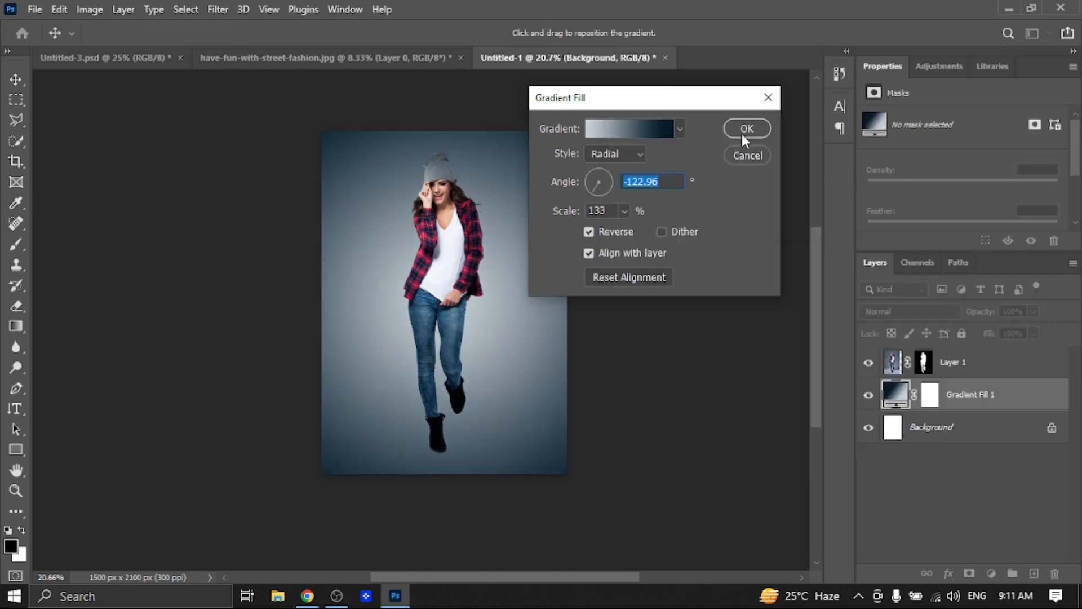
left_click(745, 130)
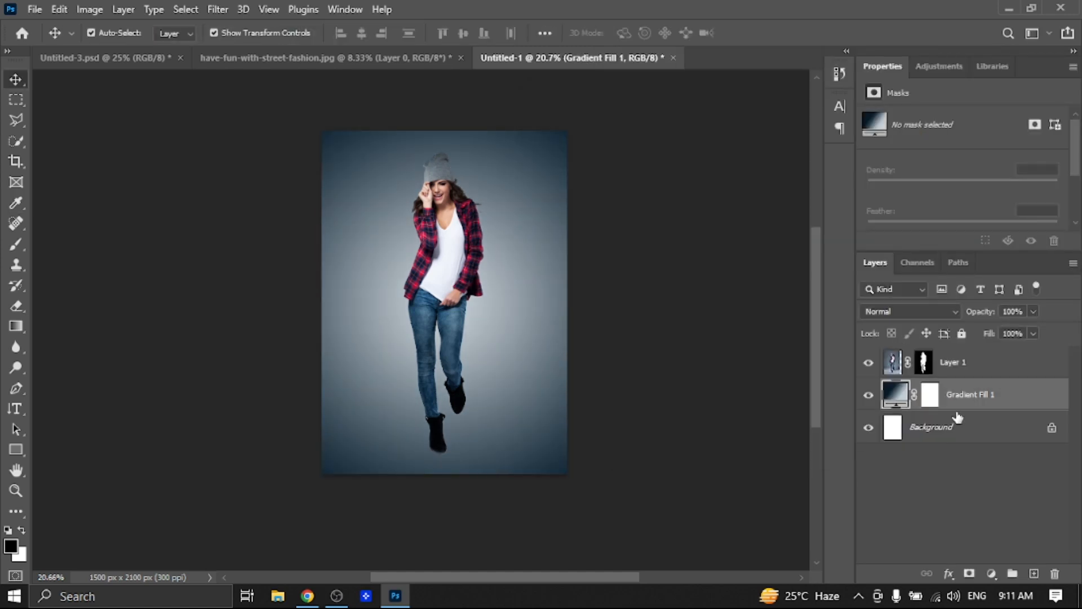
Step: Add a new layer above the gradient fill and flatten the 180 px Soft Round brush into a thin horizontal ellipse
left_click(1034, 573)
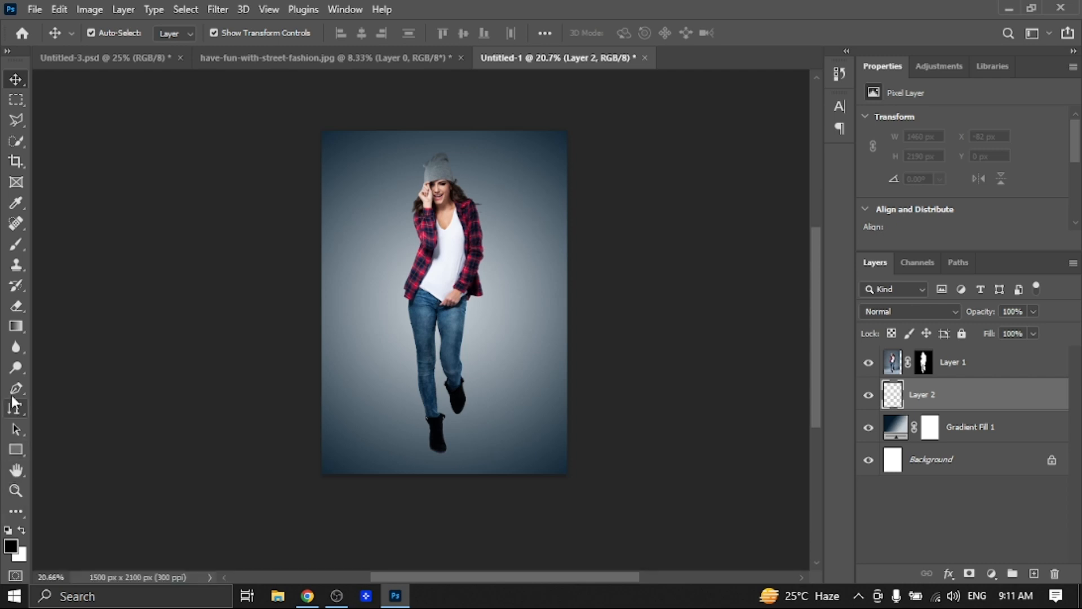
left_click_drag(16, 244, 84, 242)
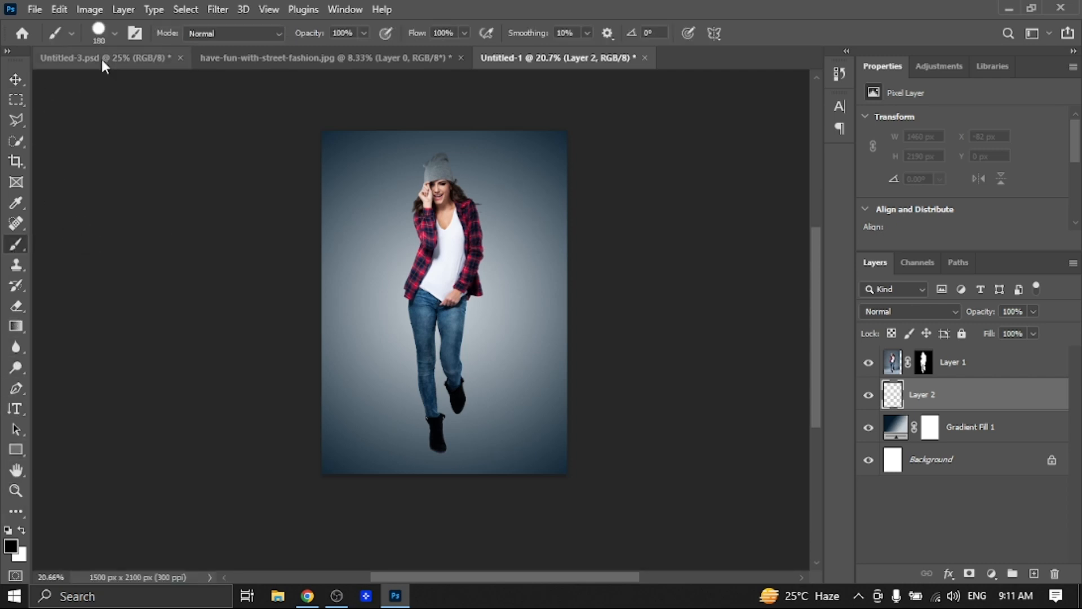
left_click(115, 33)
left_click(112, 228)
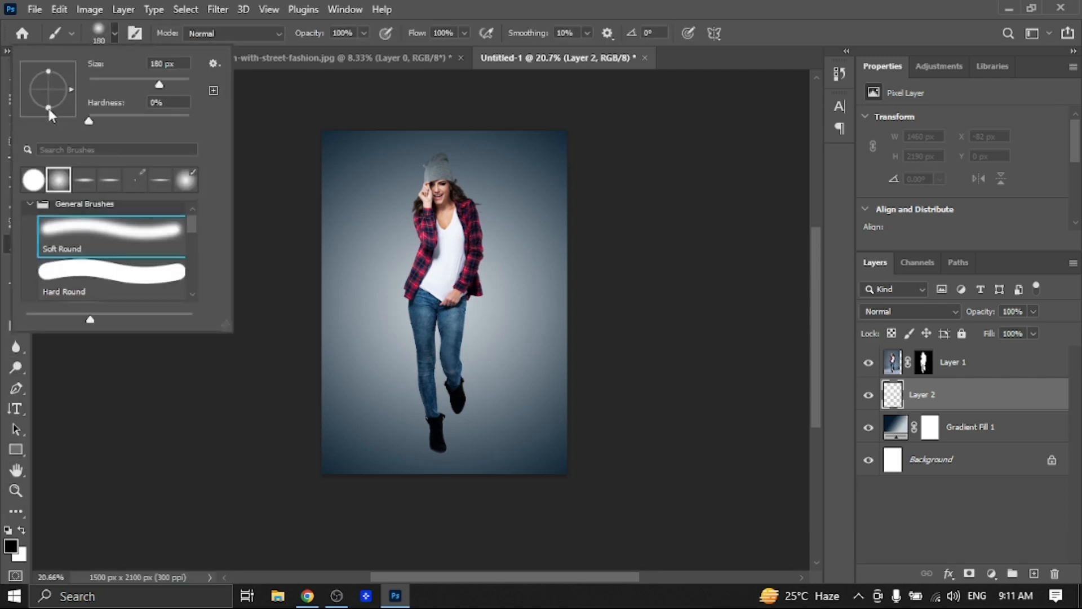
left_click_drag(49, 97, 48, 89)
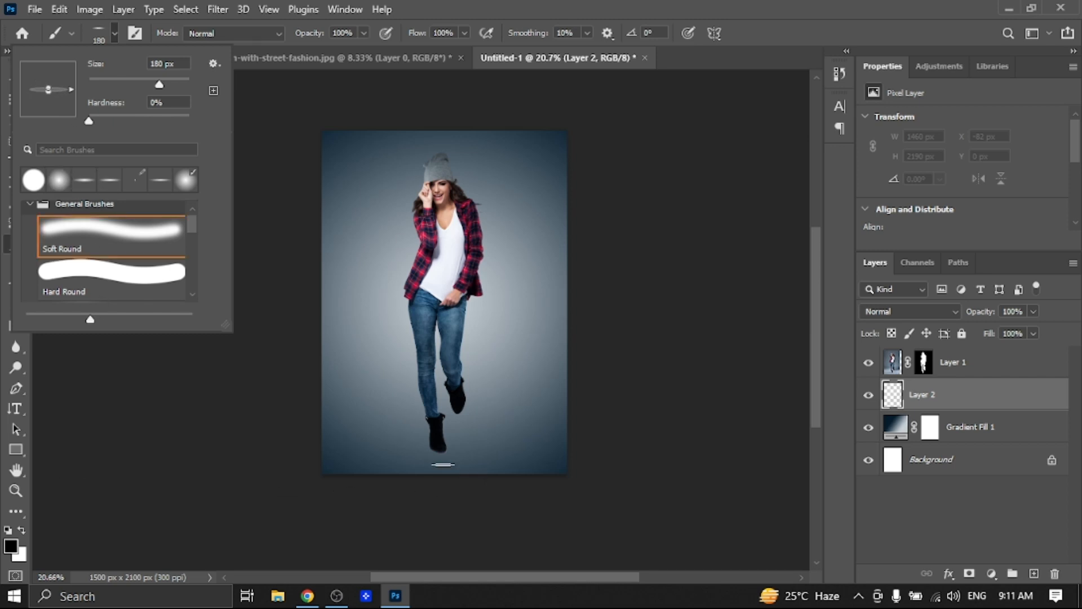
Step: Paint a thin black contact shadow about 293 px wide and 27 px high directly under the standing boot
scroll(451, 493, "up", 2)
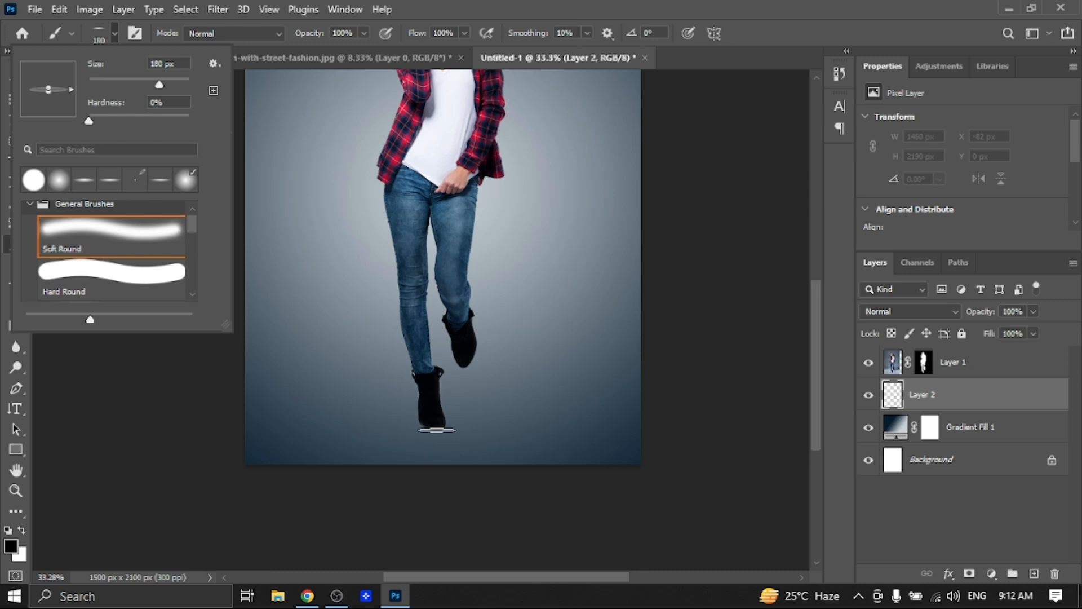
left_click(437, 430)
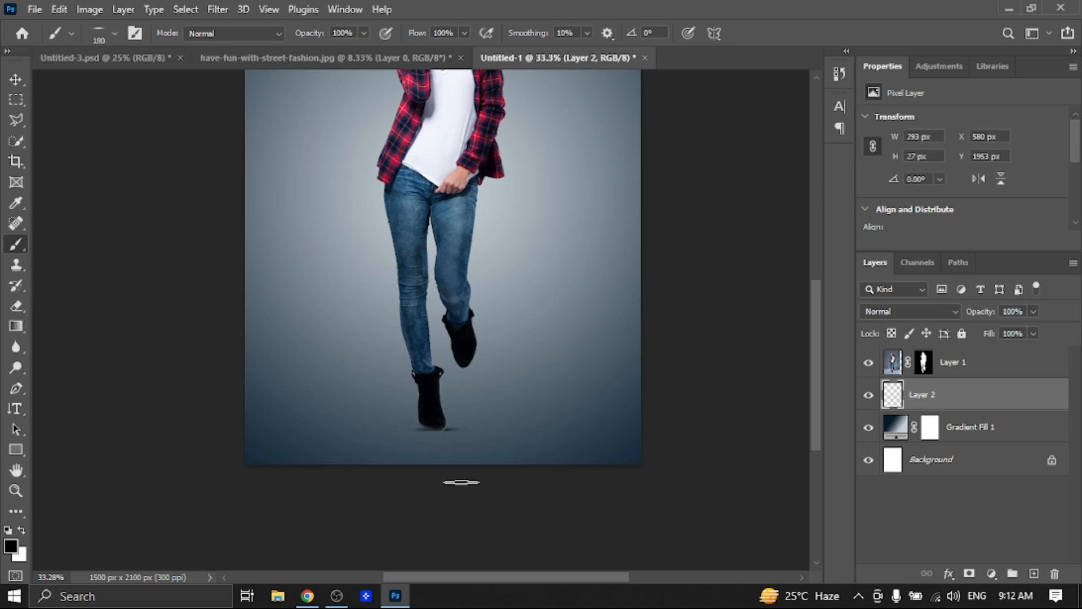
Step: Restamp the black contact shadow slightly lower beneath the standing boot, at about X 589 px, Y 1965 px
left_click(439, 433)
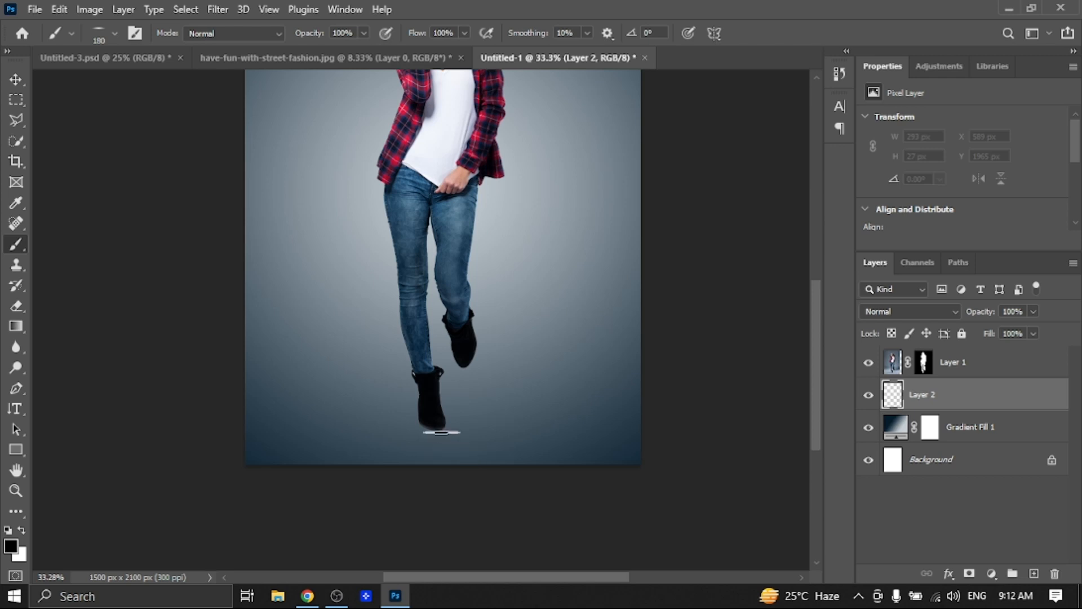
left_click(440, 432)
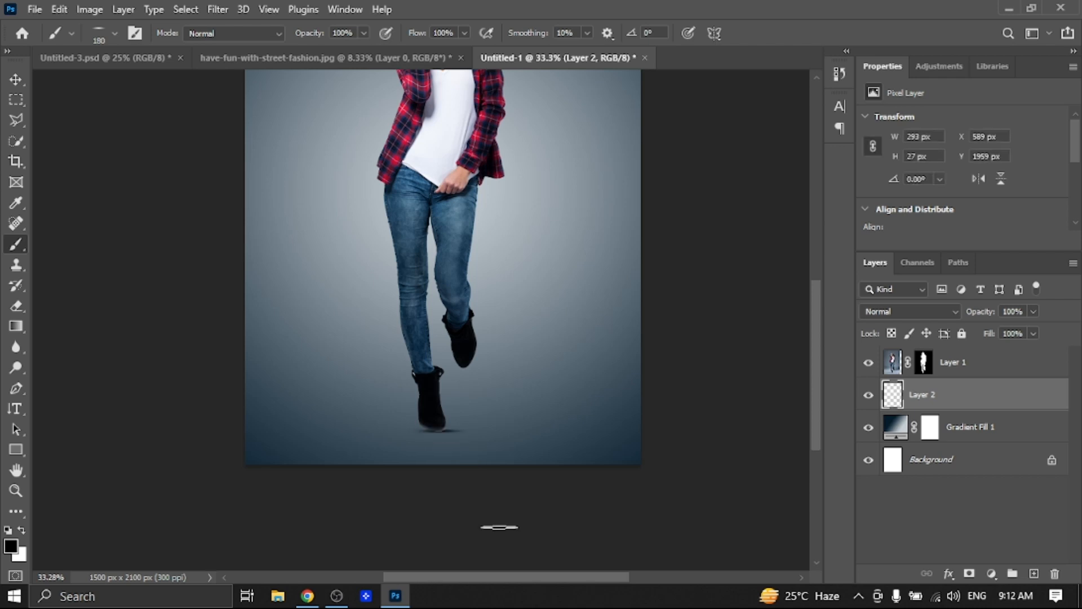
left_click(438, 434)
key("ctrl+z")
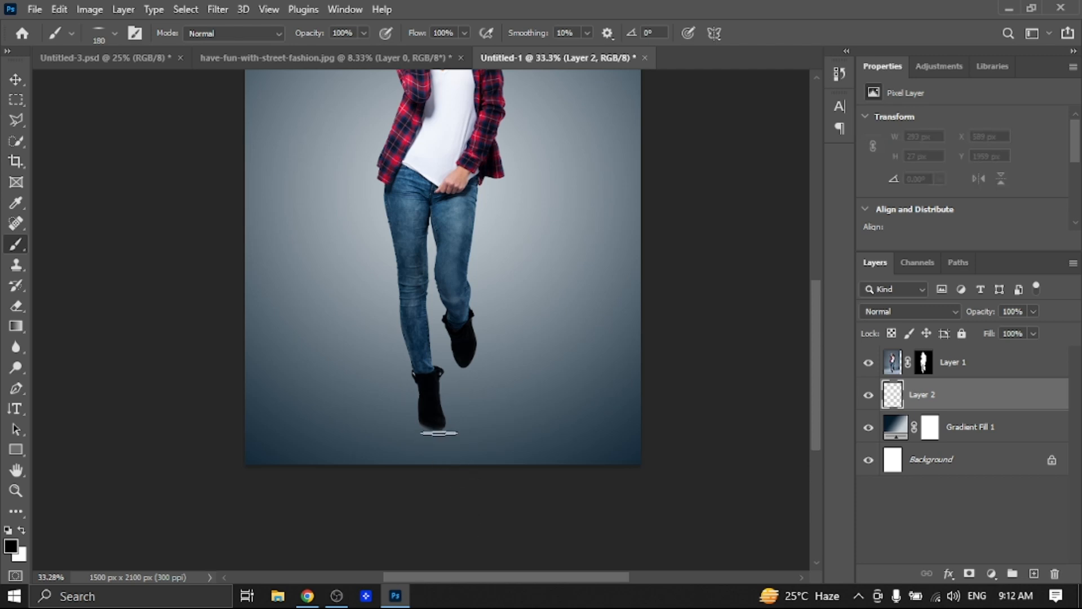
Step: Group the woman, shadow and gradient fill layers and name the group 1
left_click(16, 81)
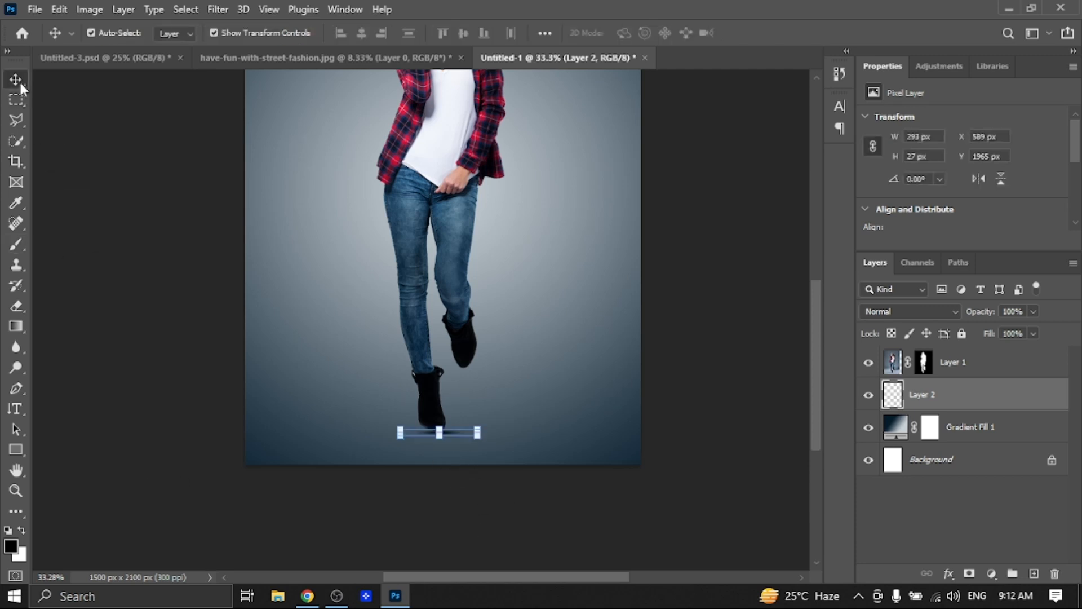
left_click(978, 428)
left_click(969, 365, "shift")
key("ctrl+g")
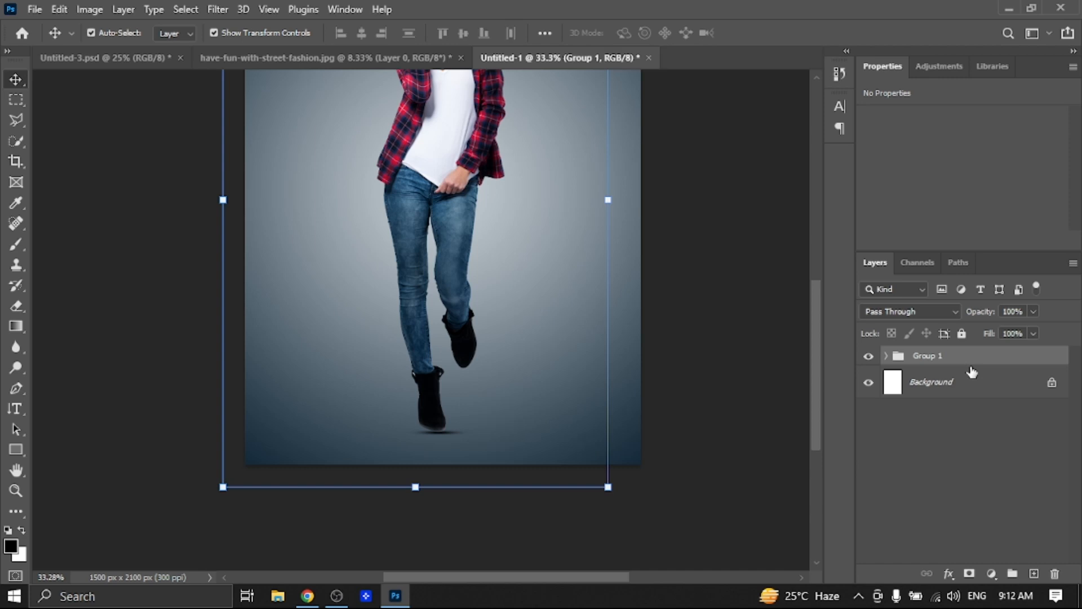
key("ctrl+minus")
scroll(559, 333, "up", 1)
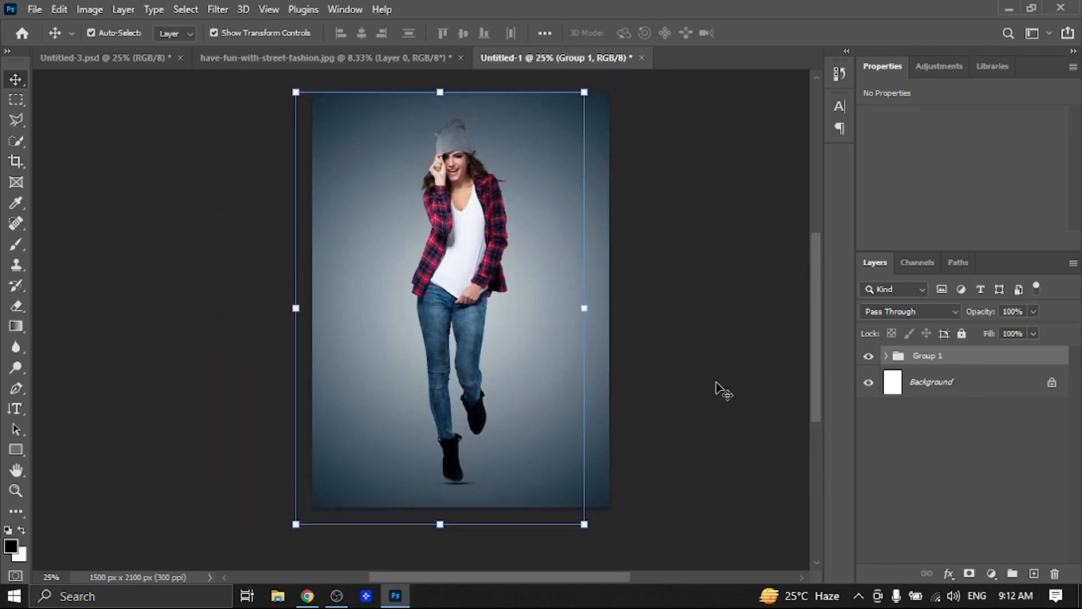
double_click(930, 357)
type("1")
left_click(933, 461)
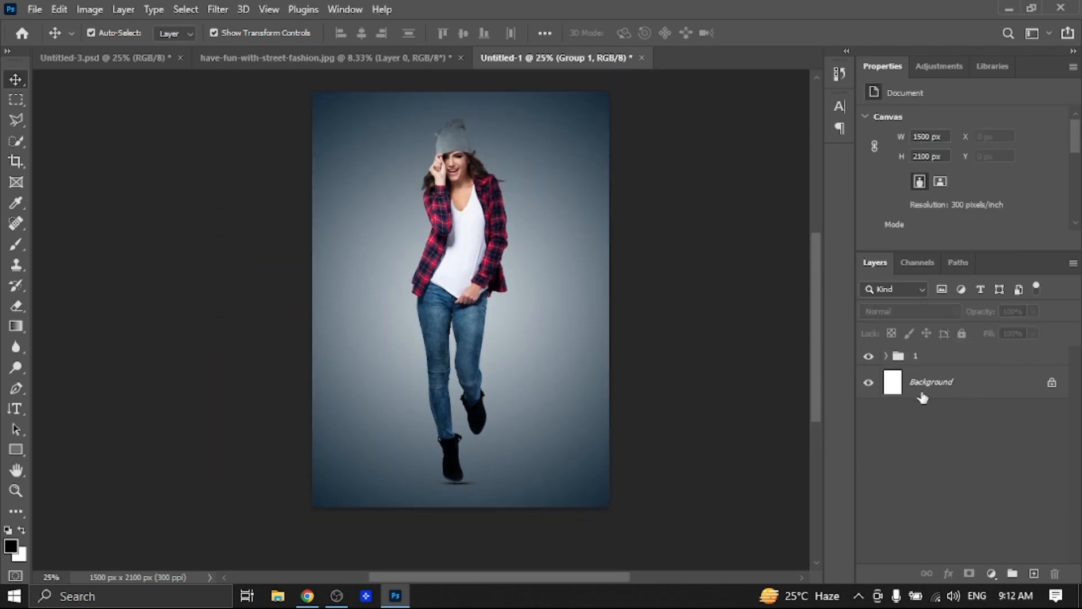
Step: Duplicate group 1 and convert the copy to a Smart Object
left_click(923, 359)
key("ctrl+j")
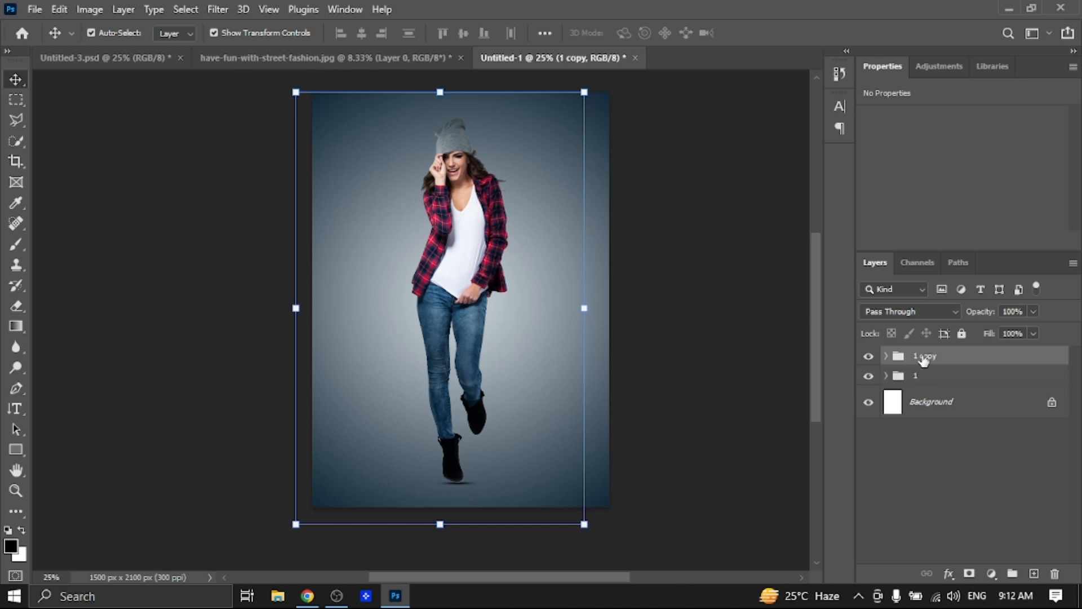
right_click(923, 355)
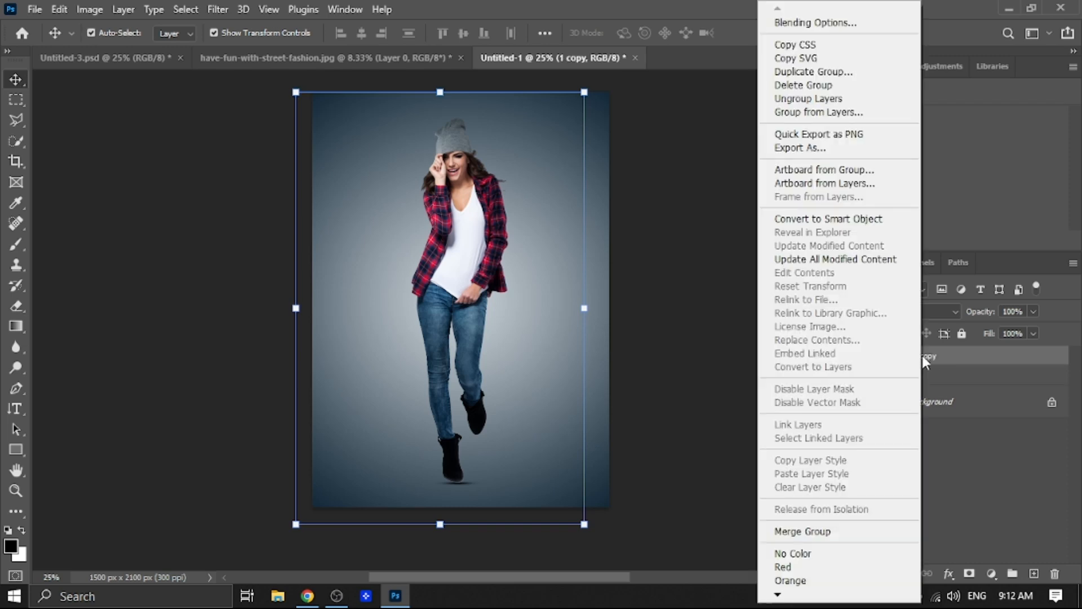
left_click(840, 215)
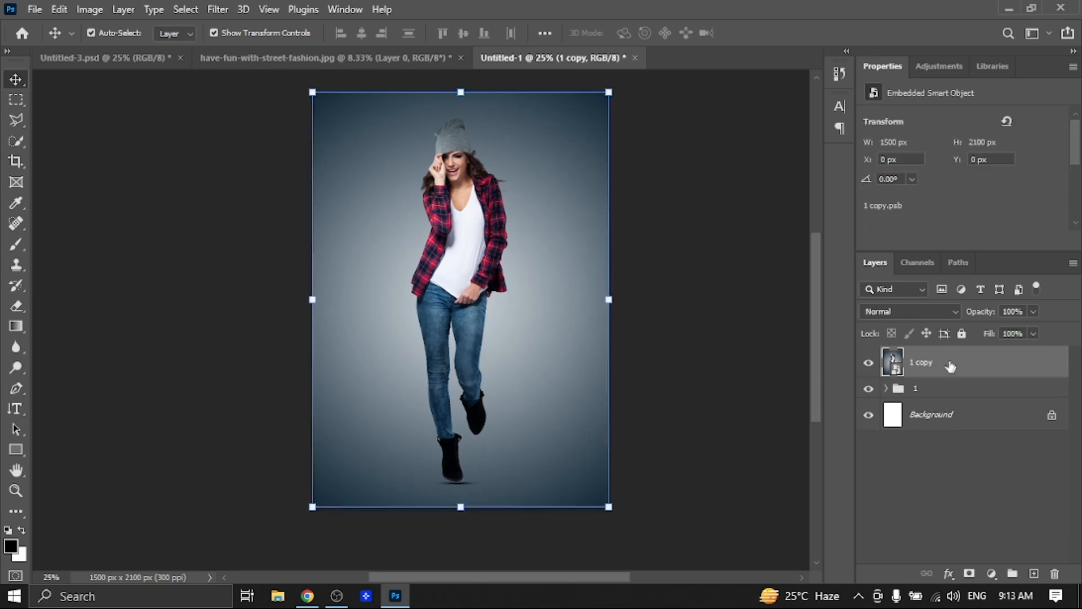
Step: Add a white letter S in 46 pt Franklin Gothic Heavy horizontal text on a layer directly above group 1
left_click(938, 394)
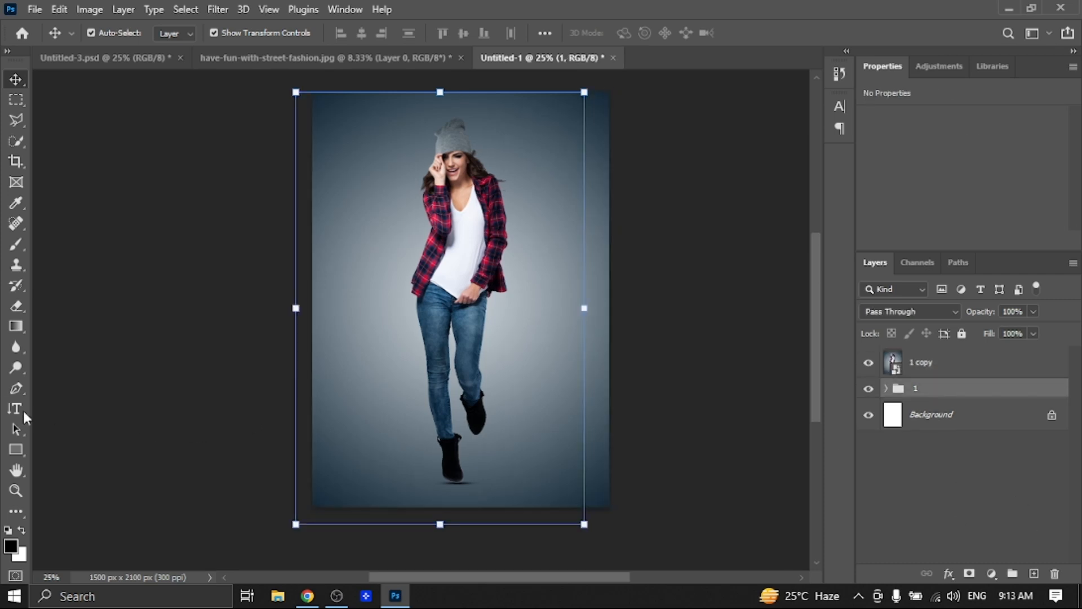
left_click(22, 412)
right_click(19, 409)
left_click(68, 409)
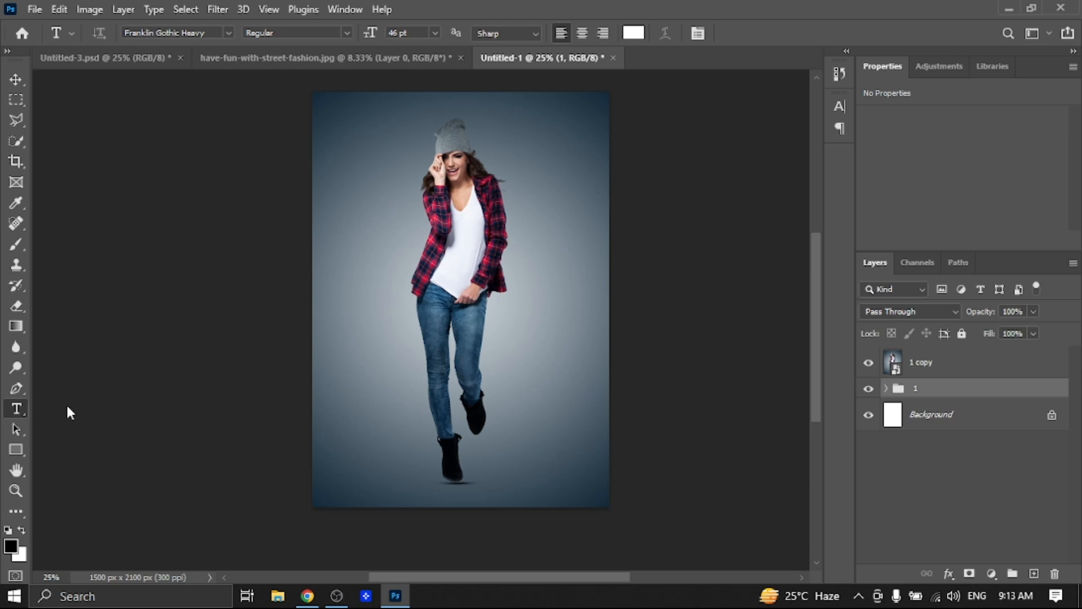
left_click(387, 294)
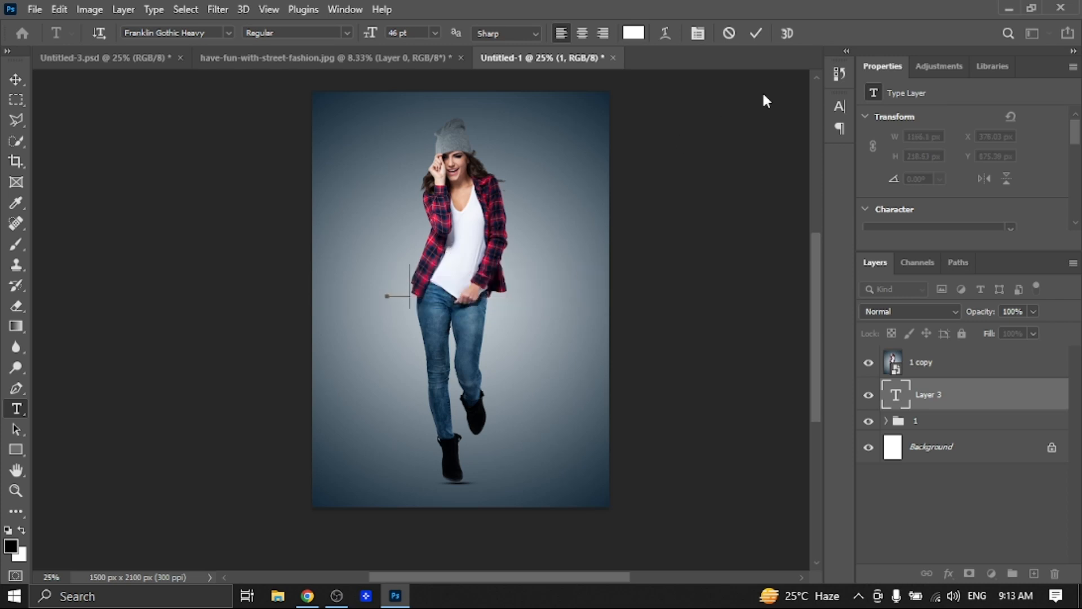
left_click(755, 34)
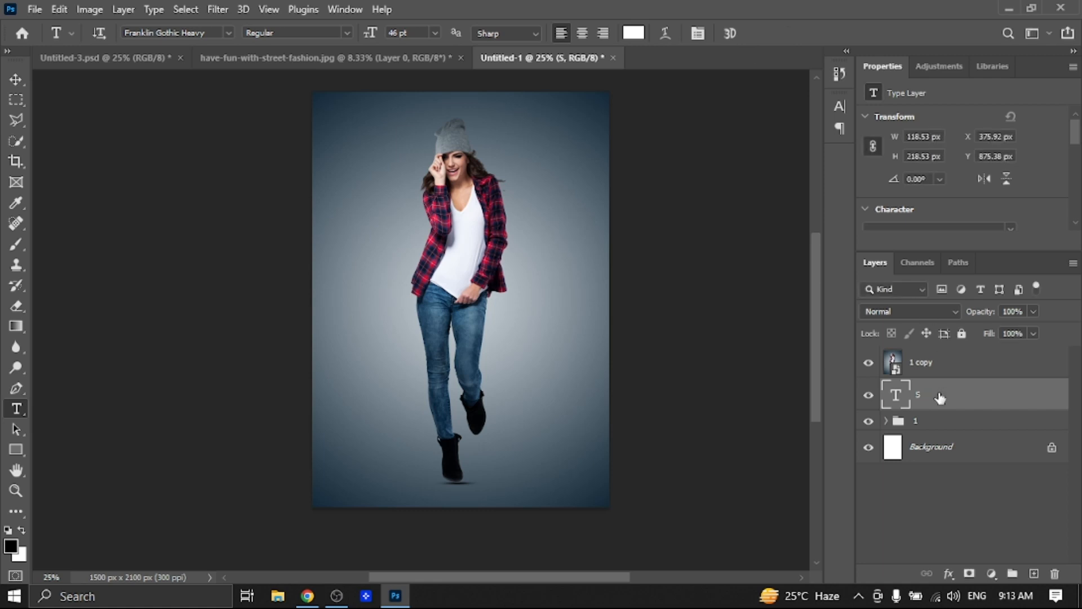
Step: Hide the 1 copy layer, scale the letter S to about 464% and centre it on the canvas over the woman
left_click(869, 362)
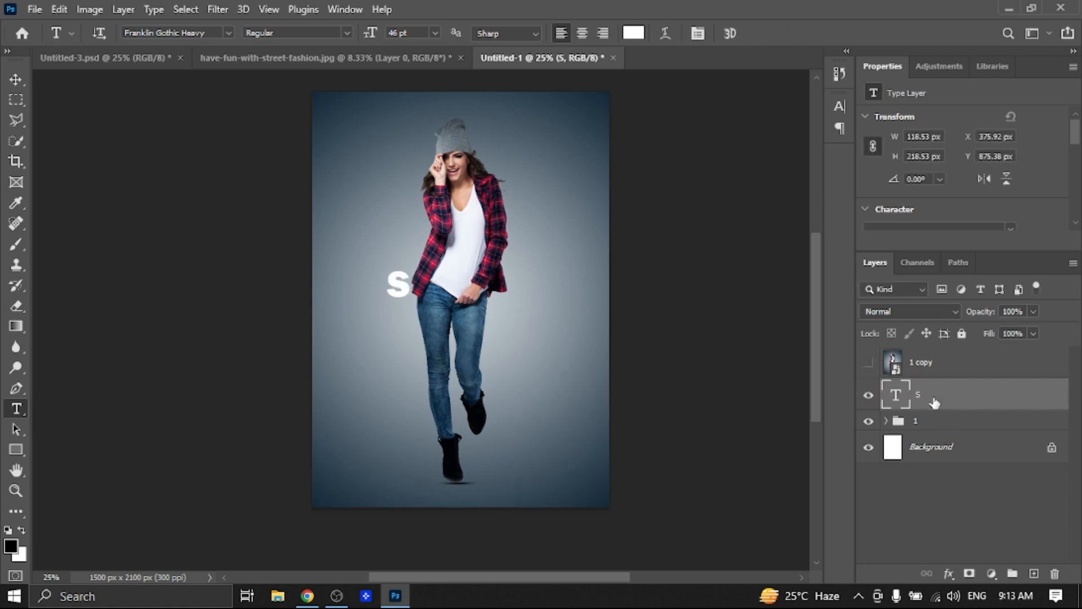
left_click(16, 80)
left_click_drag(411, 296, 529, 411)
left_click_drag(529, 496, 514, 465)
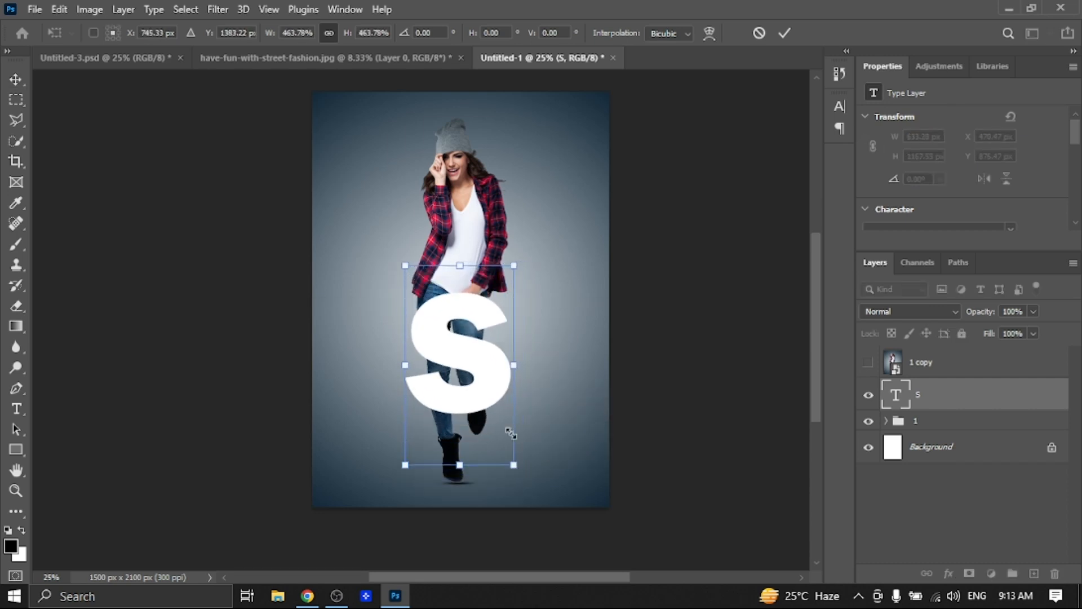
left_click_drag(489, 377, 492, 308)
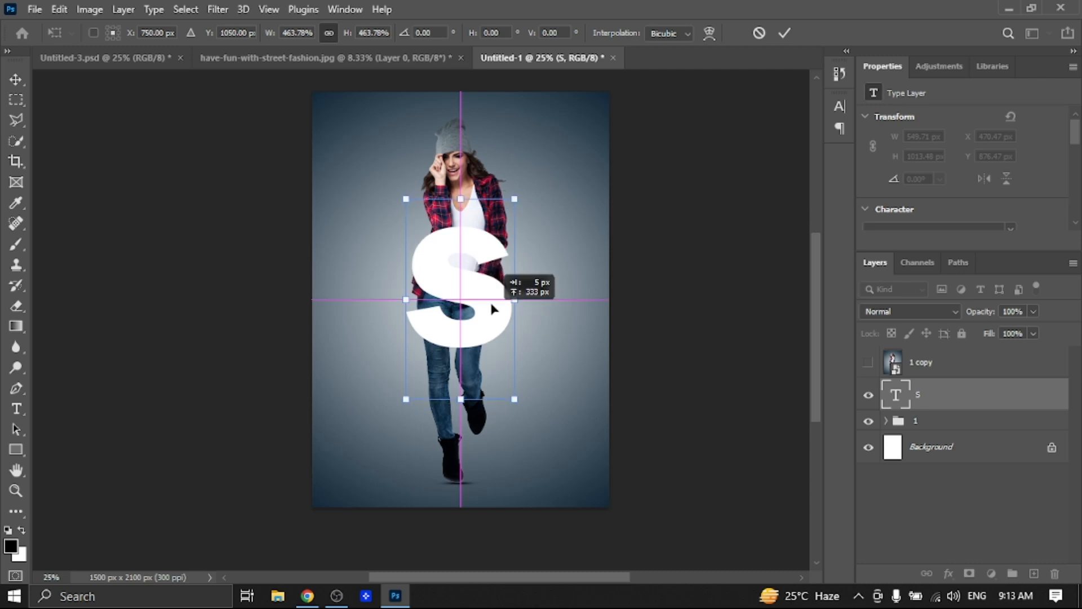
key("Return")
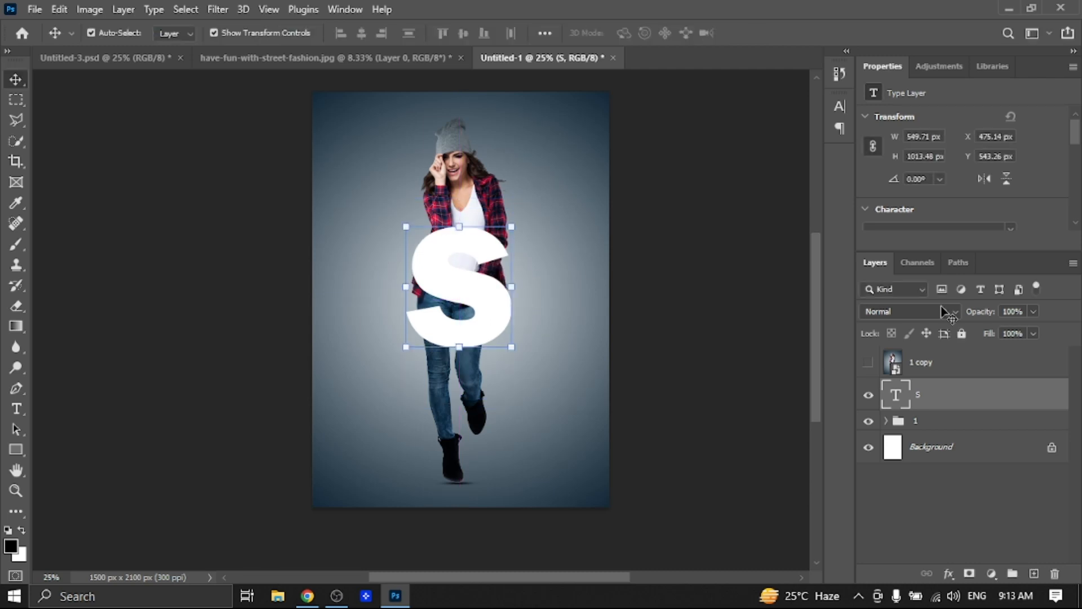
Step: Show the 1 copy layer again and clip it to the letter S
left_click(869, 364)
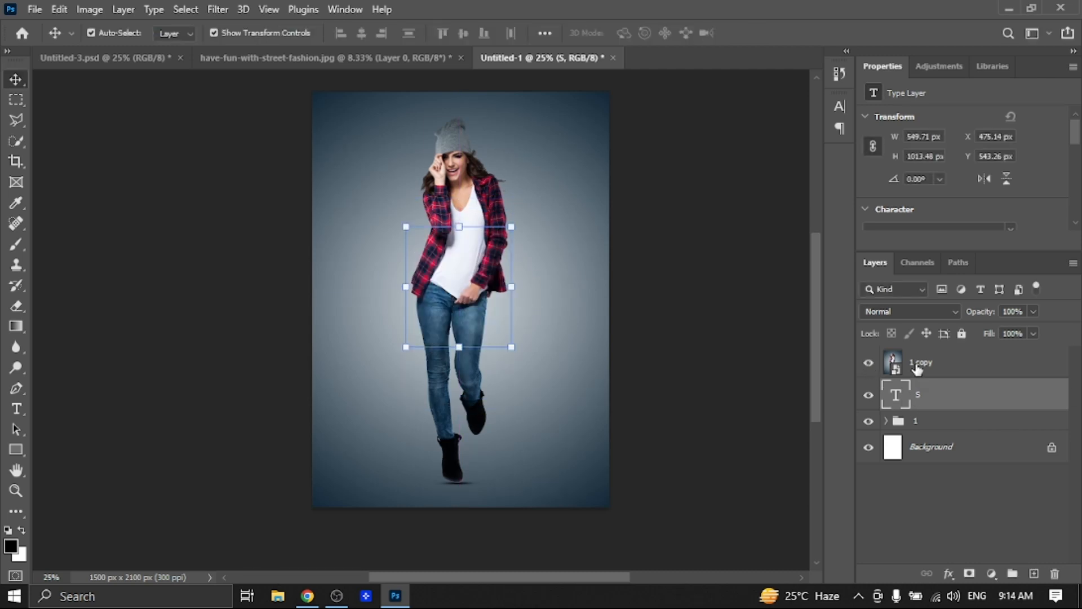
left_click(916, 364)
right_click(916, 364)
left_click(832, 369)
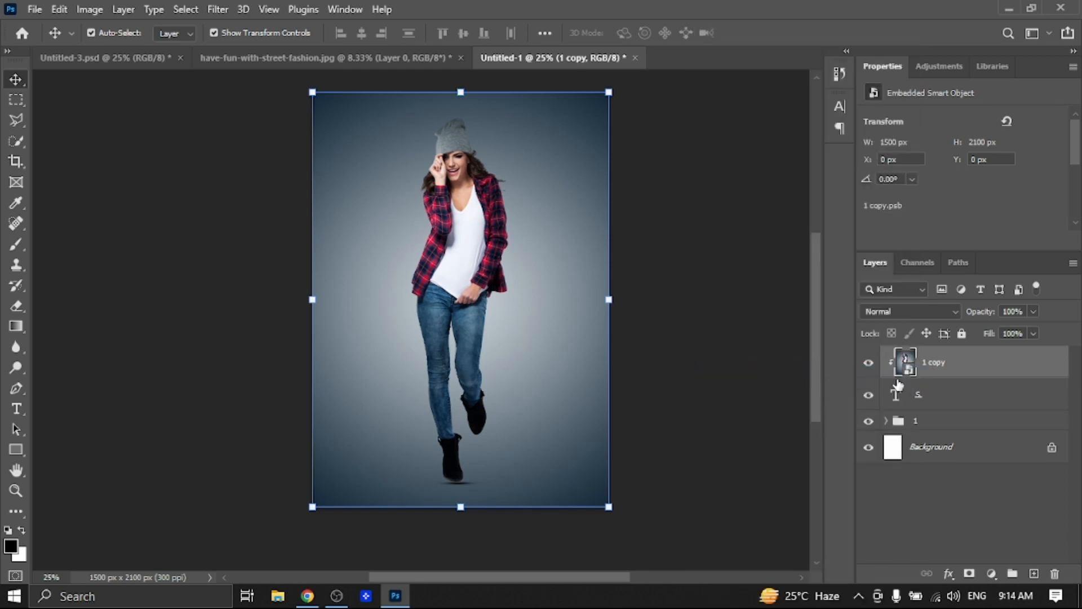
Step: Apply a Gaussian Blur with a radius of 30.4 pixels to the clipped 1 copy layer
left_click(218, 10)
mouse_move(174, 11)
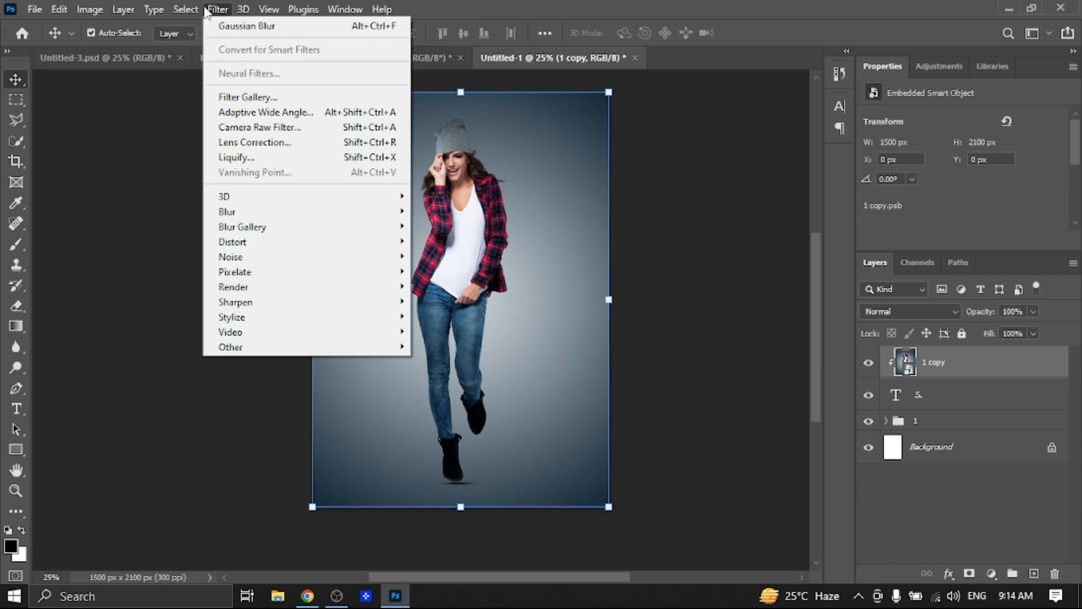
mouse_move(248, 212)
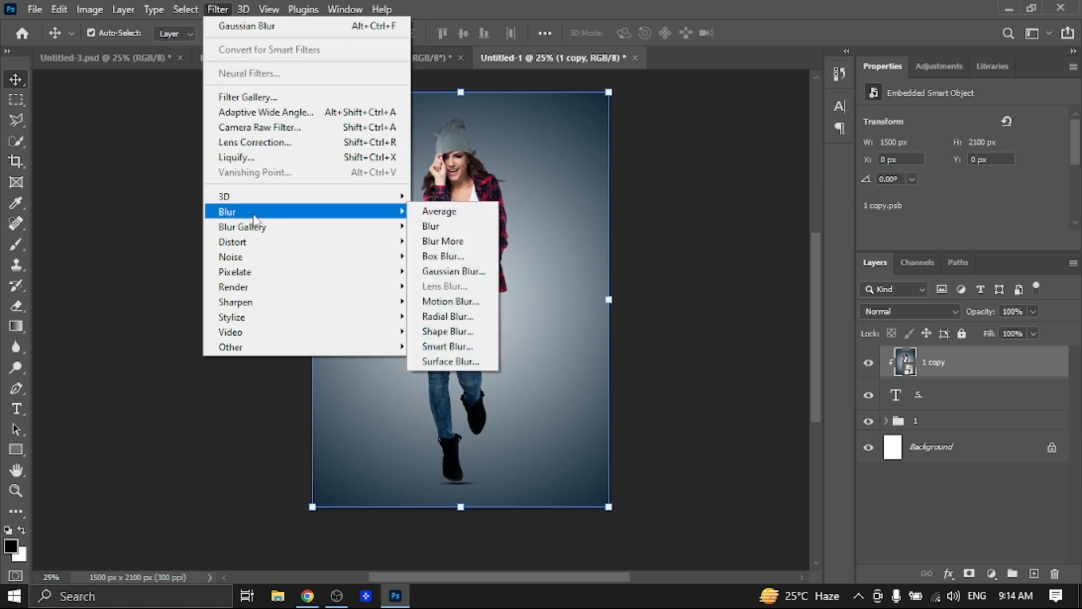
left_click(446, 271)
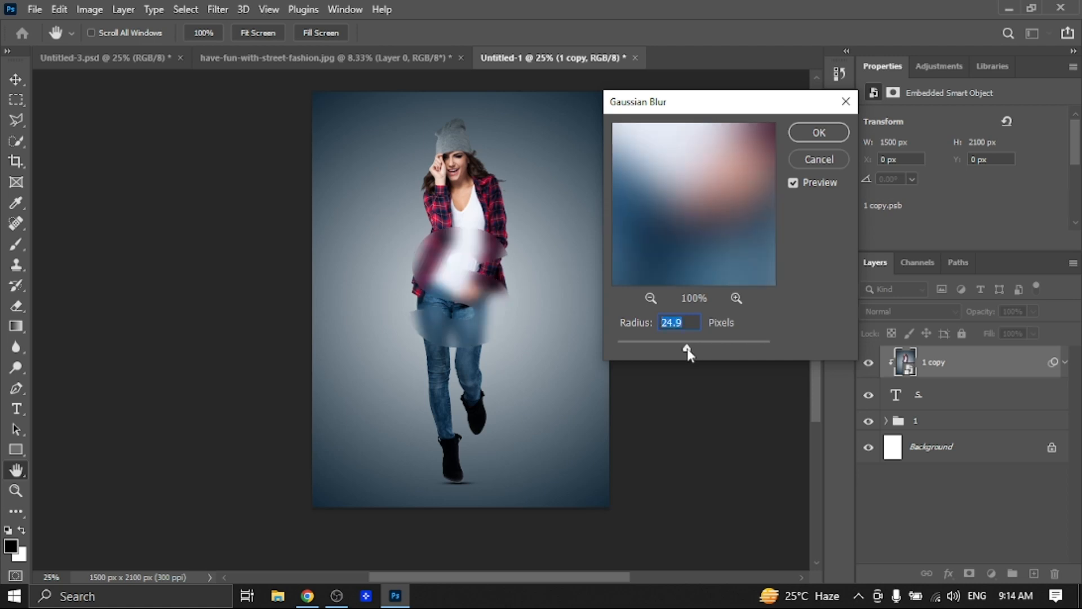
left_click_drag(688, 349, 690, 350)
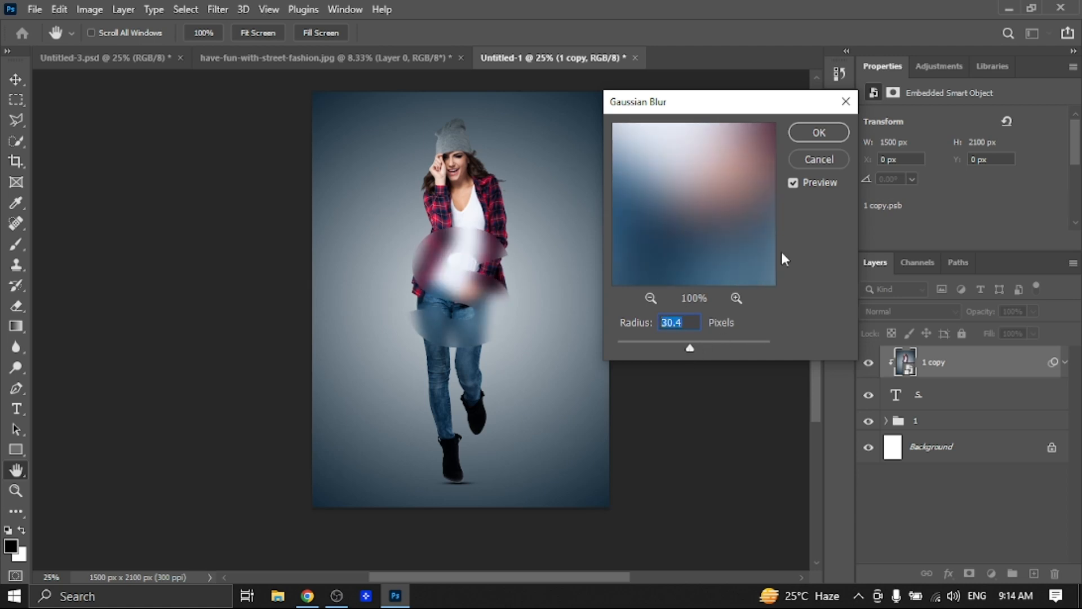
left_click(820, 133)
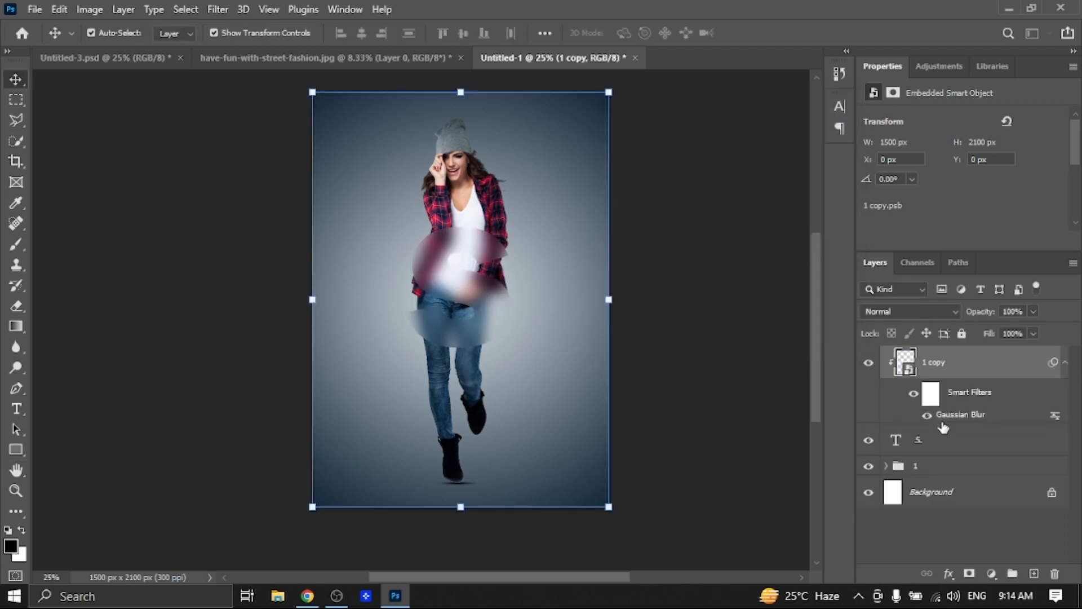
Step: Add a white 5 px outside Stroke at 100% opacity to the letter S layer, then deselect the layer
left_click(922, 444)
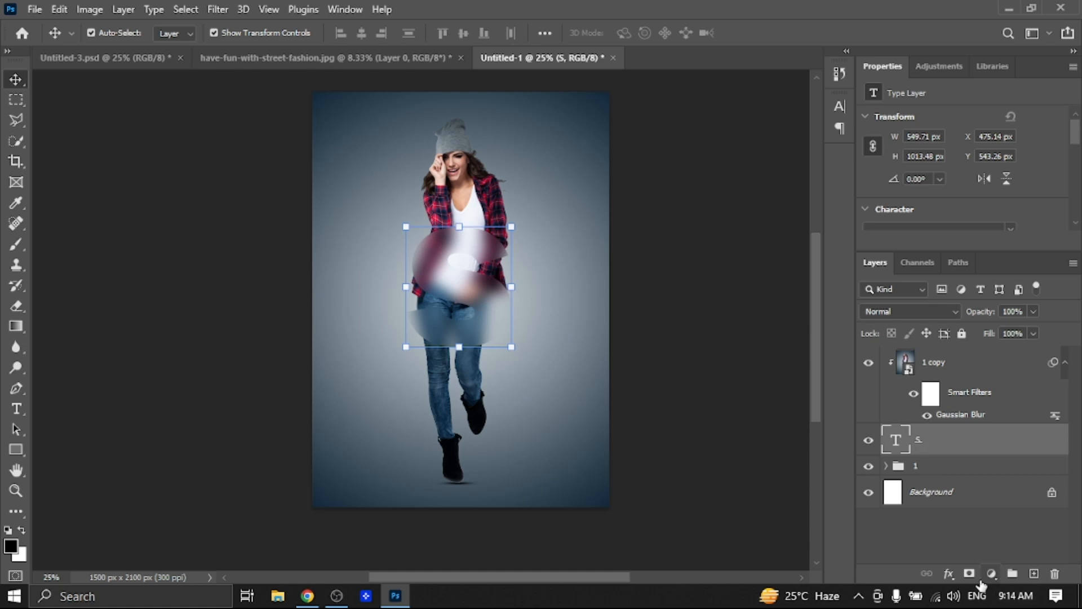
left_click(950, 574)
left_click(965, 458)
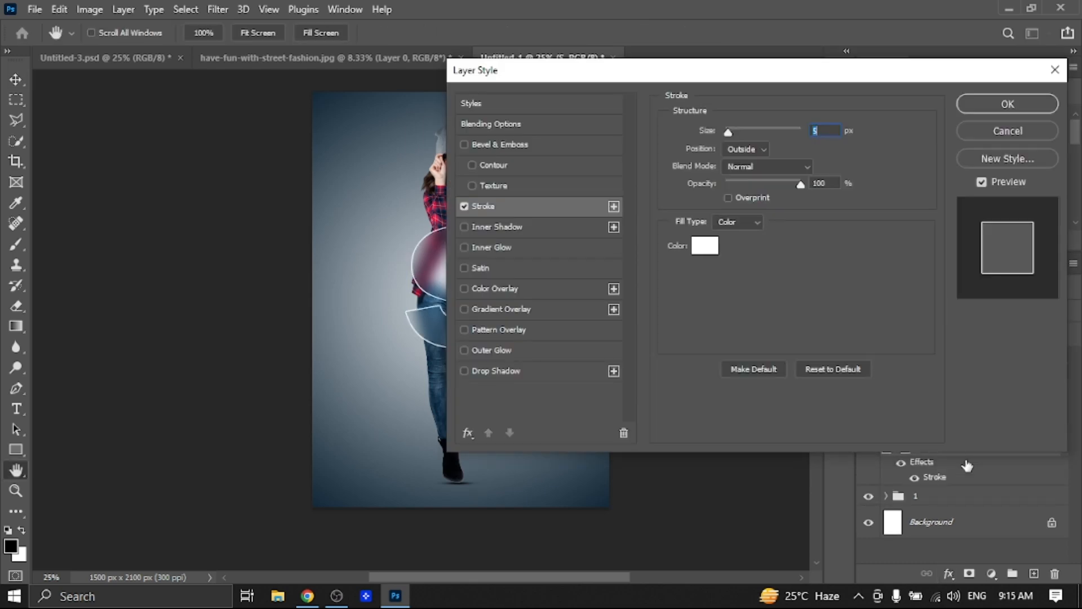
left_click(994, 106)
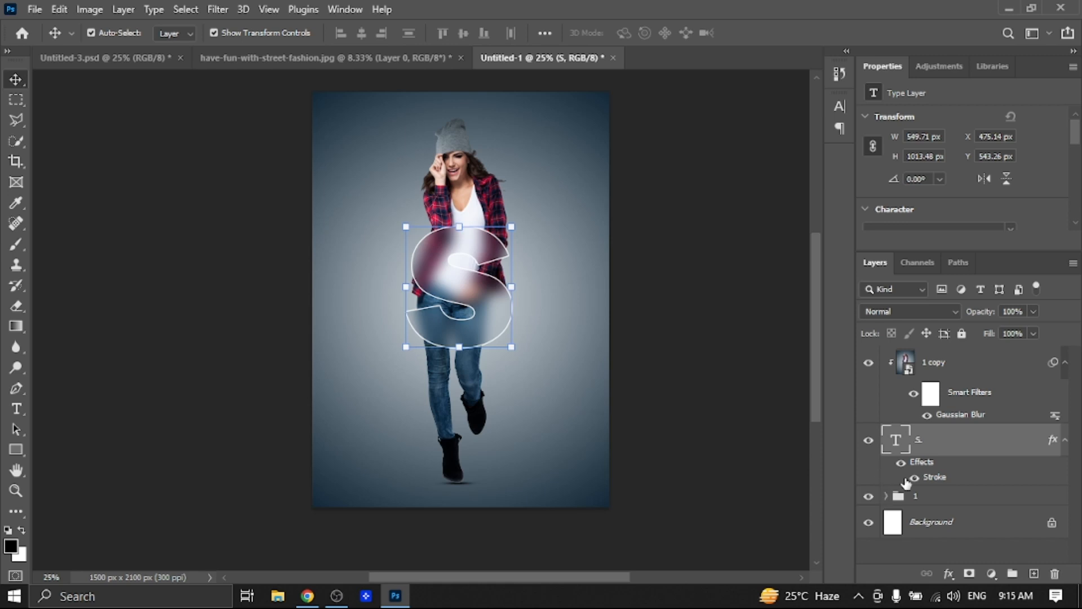
left_click(681, 410)
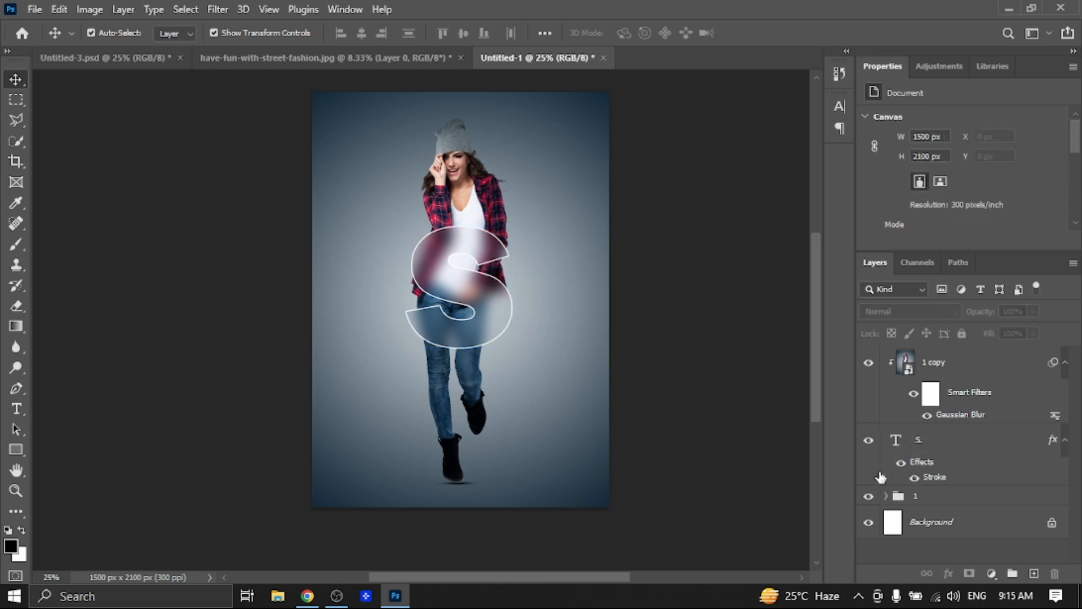
Step: Expand group 1 and convert the masked woman layer, Layer 1, to a Smart Object
left_click(885, 496)
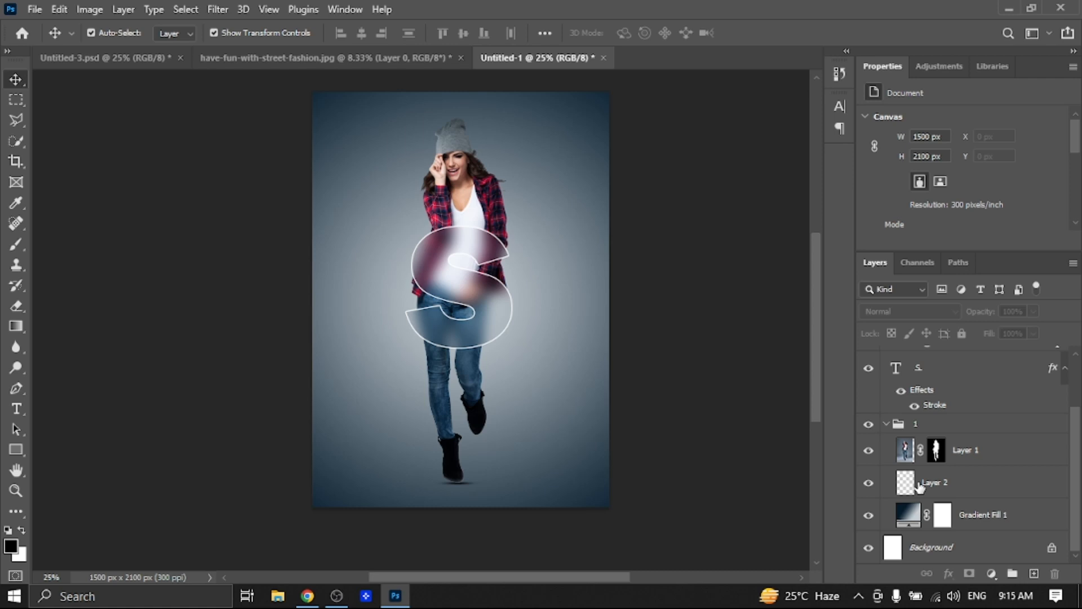
left_click(962, 451)
right_click(965, 447)
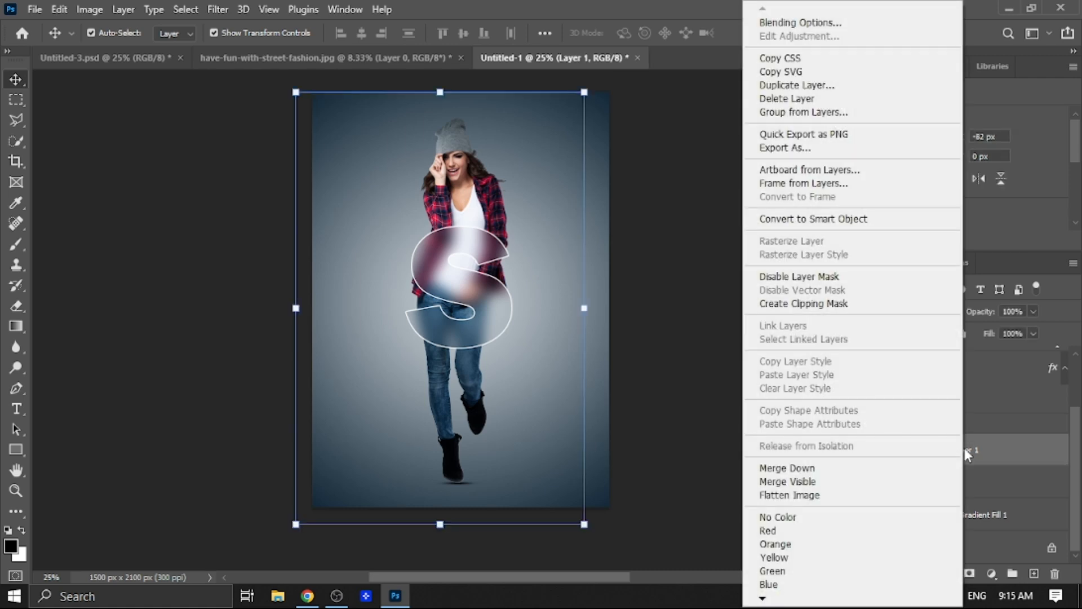
left_click(835, 220)
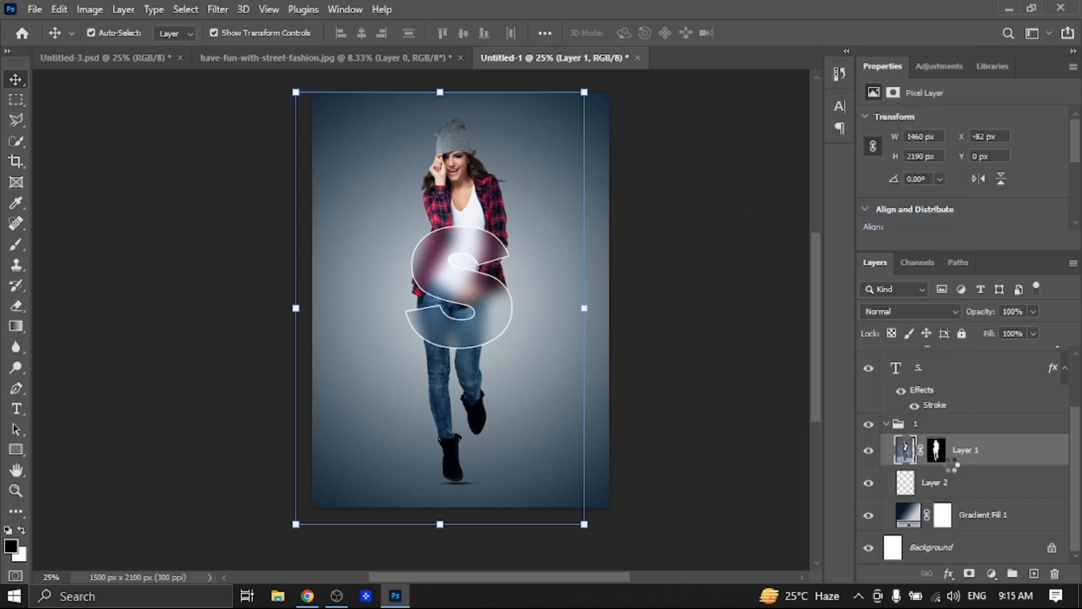
Step: Select the pixels of the woman in Layer 1 and expand the selection by 50 pixels
right_click(905, 451)
left_click(914, 172)
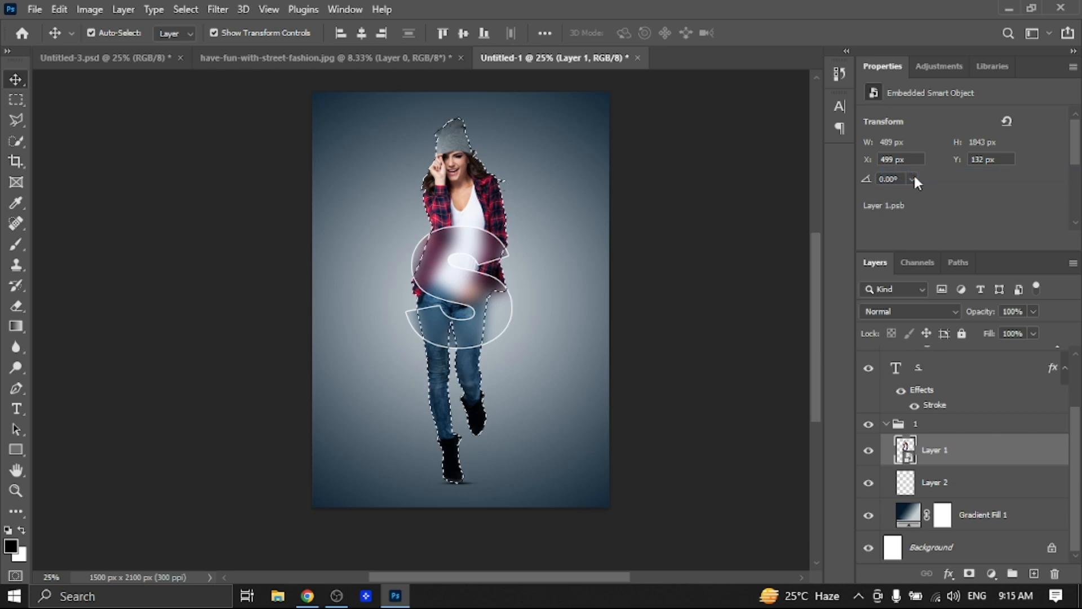
left_click(186, 10)
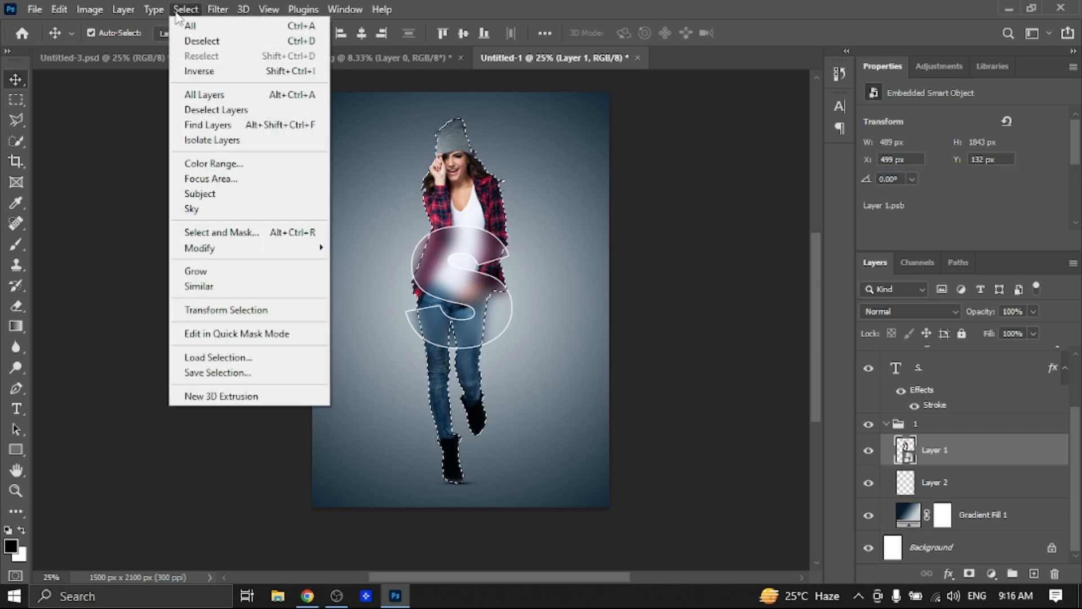
mouse_move(236, 251)
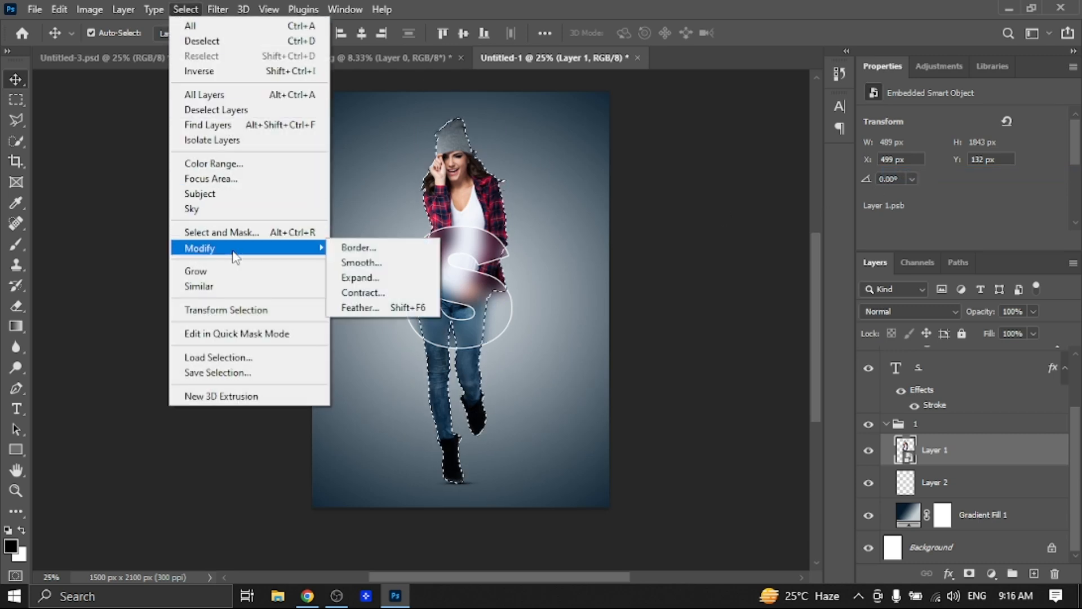
left_click(388, 286)
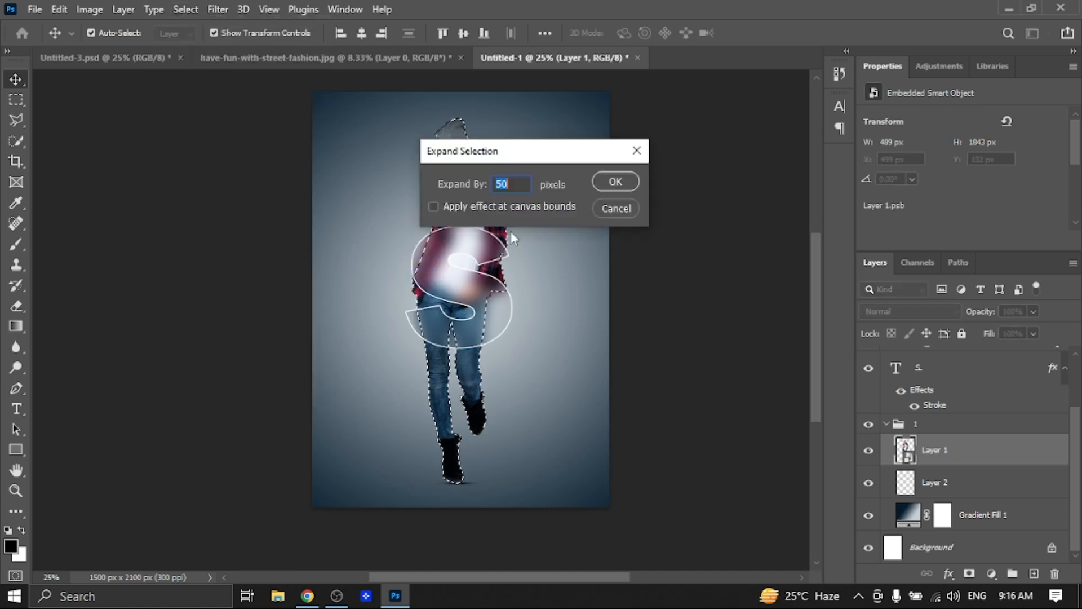
left_click(606, 180)
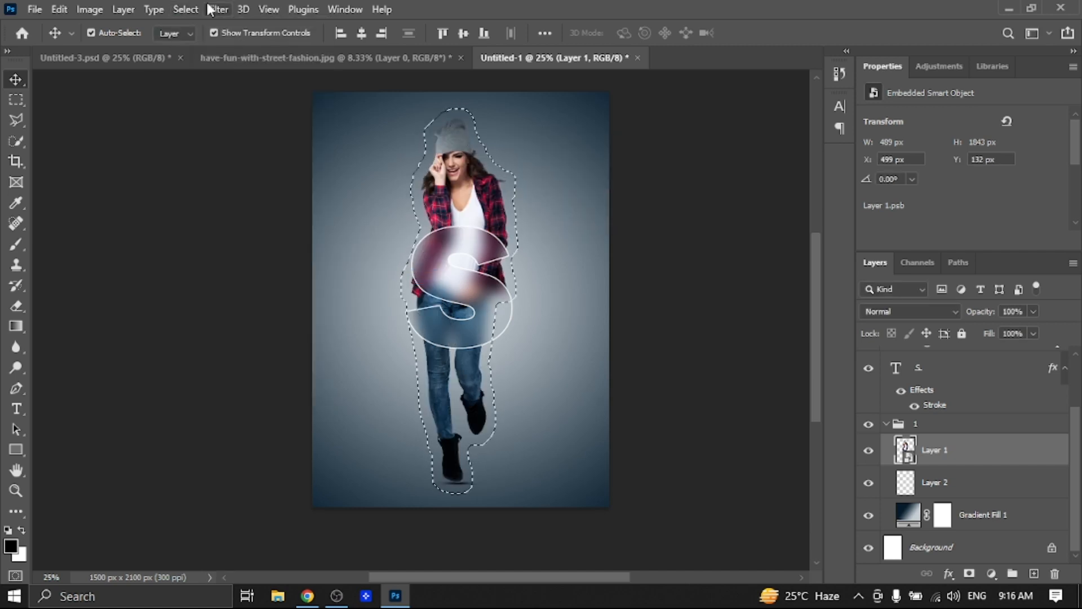
Step: Smooth the selection around the woman with a sample radius of 20 pixels
left_click(186, 9)
mouse_move(200, 248)
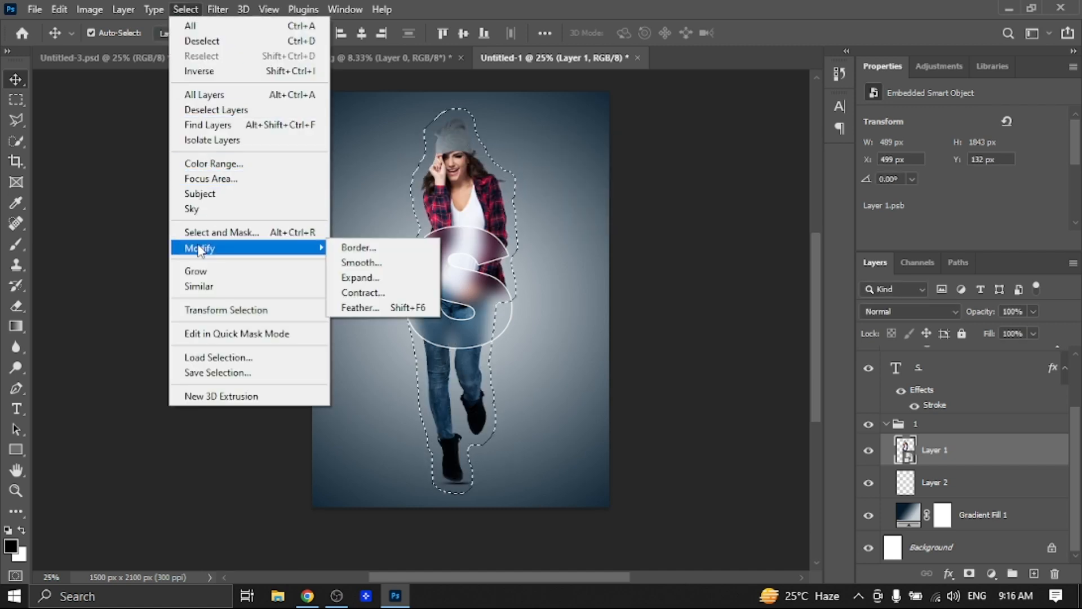
left_click(357, 266)
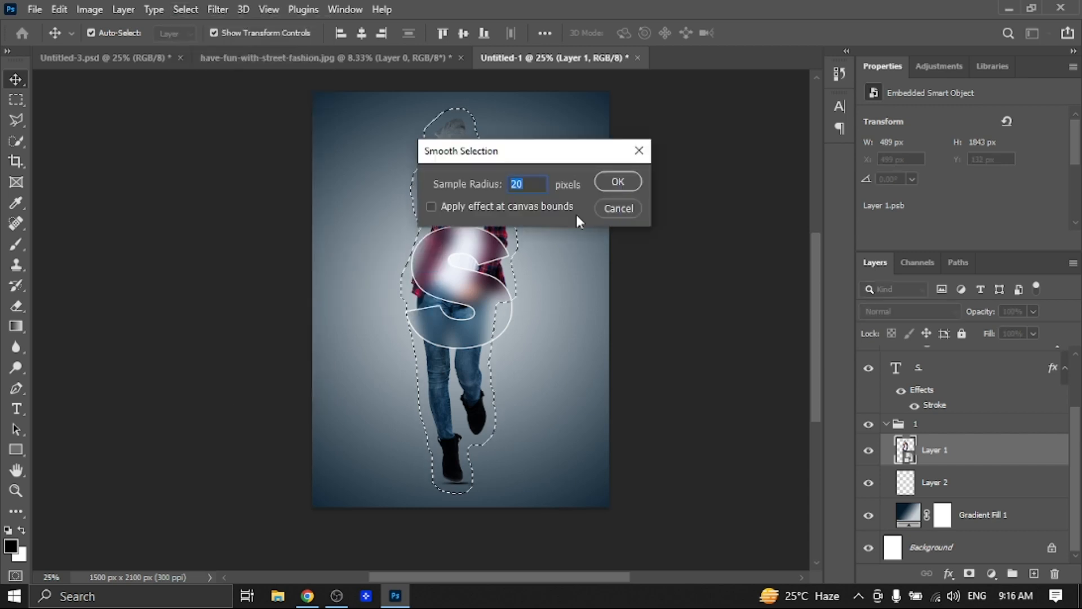
left_click(611, 185)
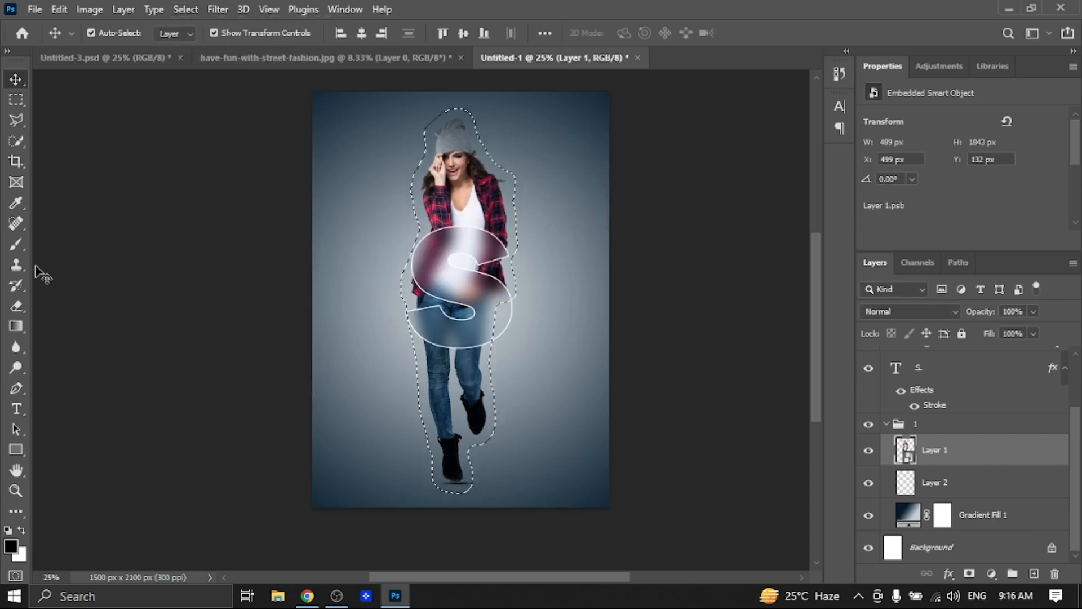
left_click(15, 246)
left_click(66, 259)
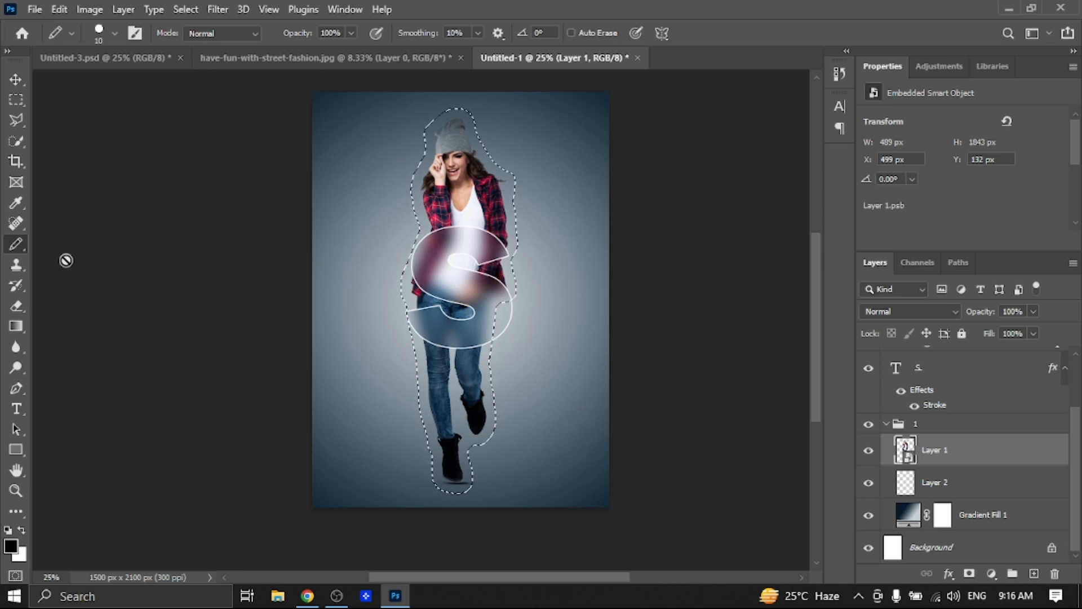
left_click(16, 79)
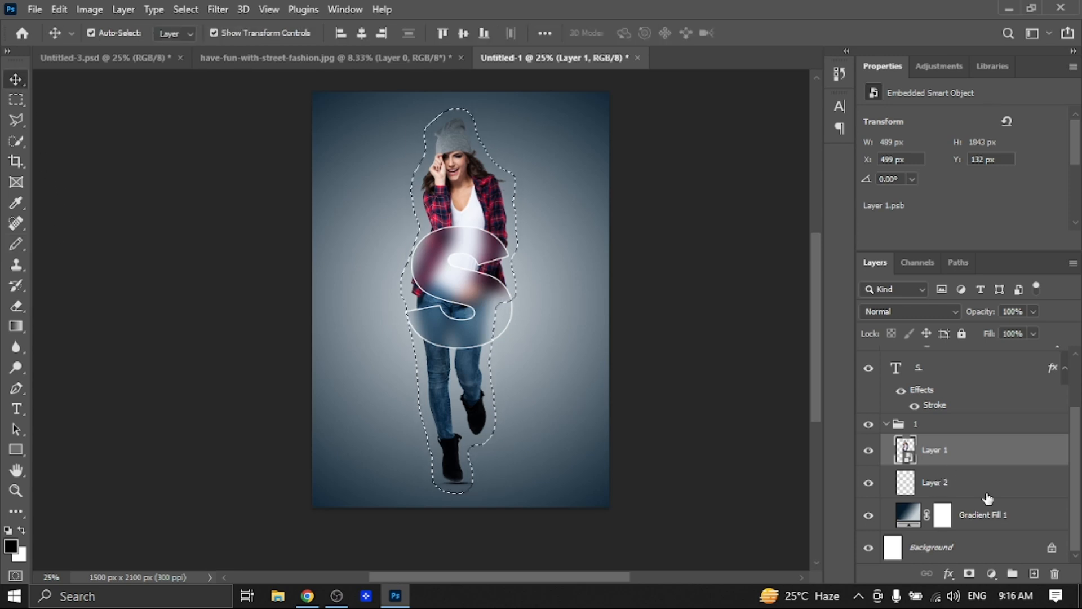
Step: Create a new empty layer directly above Layer 1 in group 1
left_click(944, 484)
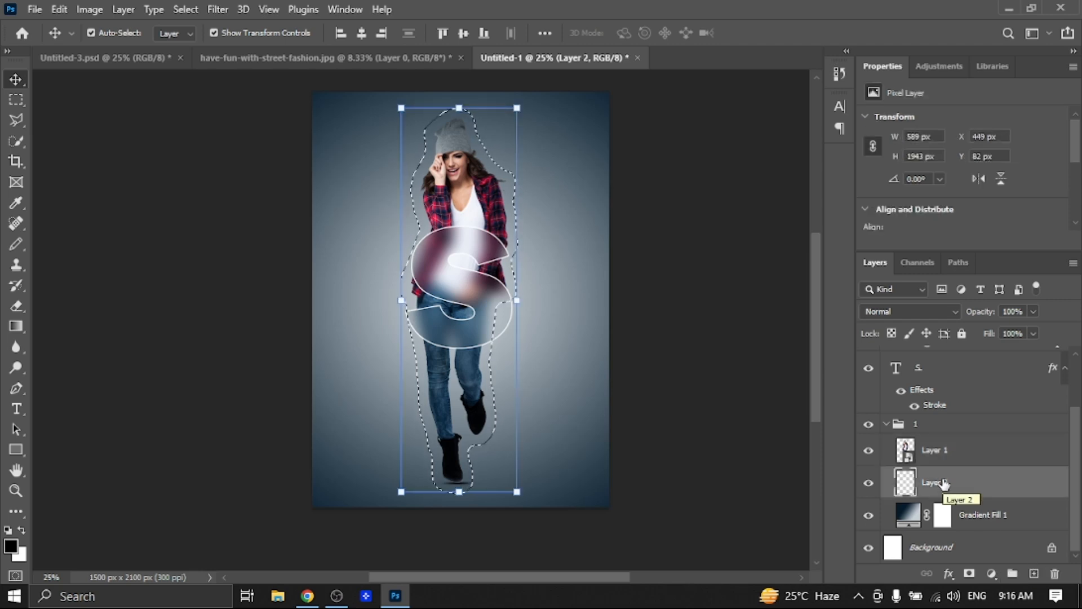
left_click(940, 449)
left_click(1033, 574)
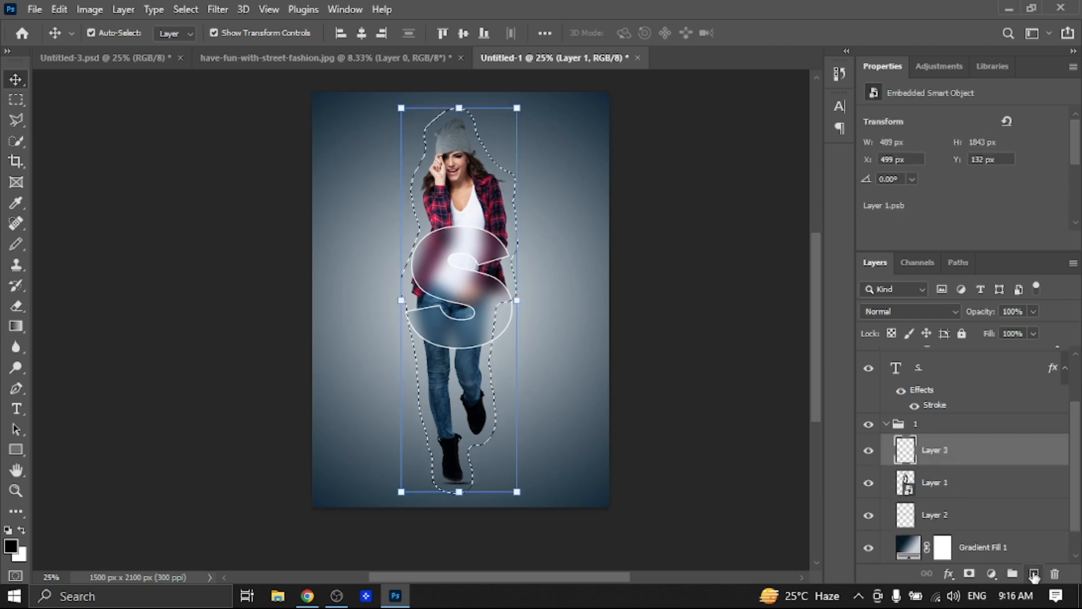
Step: Set the Pencil tool to a Hard Round tip of 10 px with 100% hardness
right_click(15, 244)
left_click(88, 258)
right_click(460, 207)
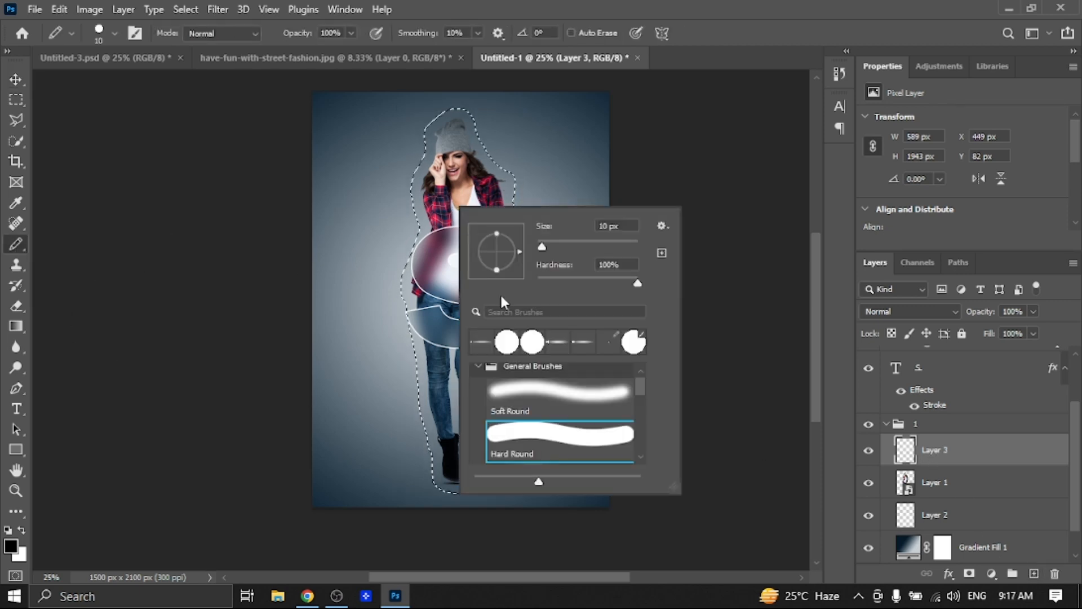
left_click(534, 436)
left_click_drag(632, 229, 598, 228)
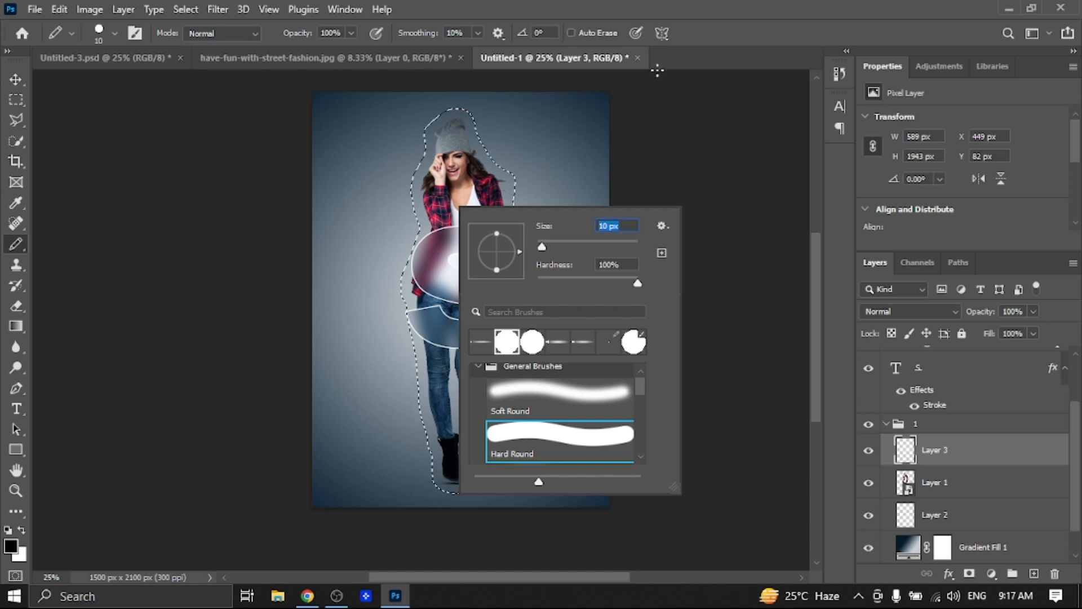
key("Return")
Step: Stroke the selection on the new layer with a white 9 px centered line at 100% opacity, then deselect
right_click(12, 121)
left_click(72, 137)
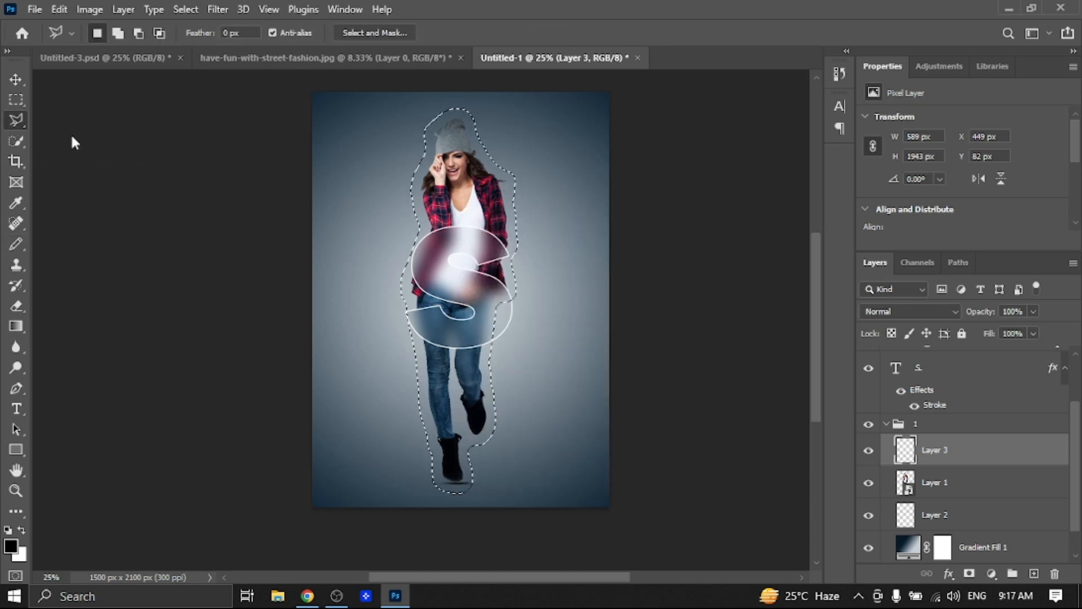
right_click(482, 285)
left_click(517, 491)
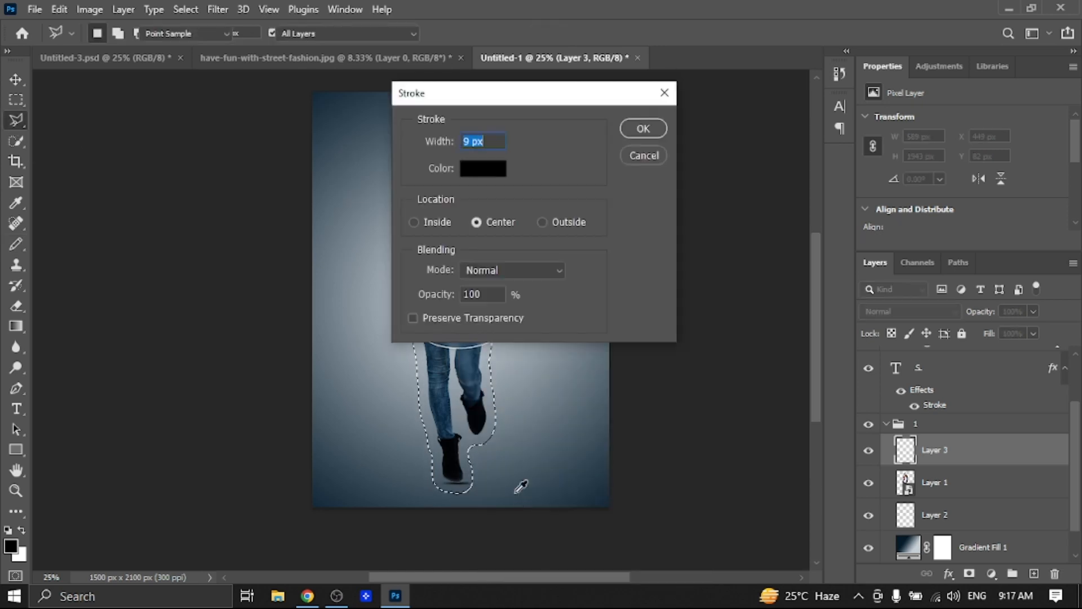
left_click(482, 168)
left_click_drag(479, 165, 651, 103)
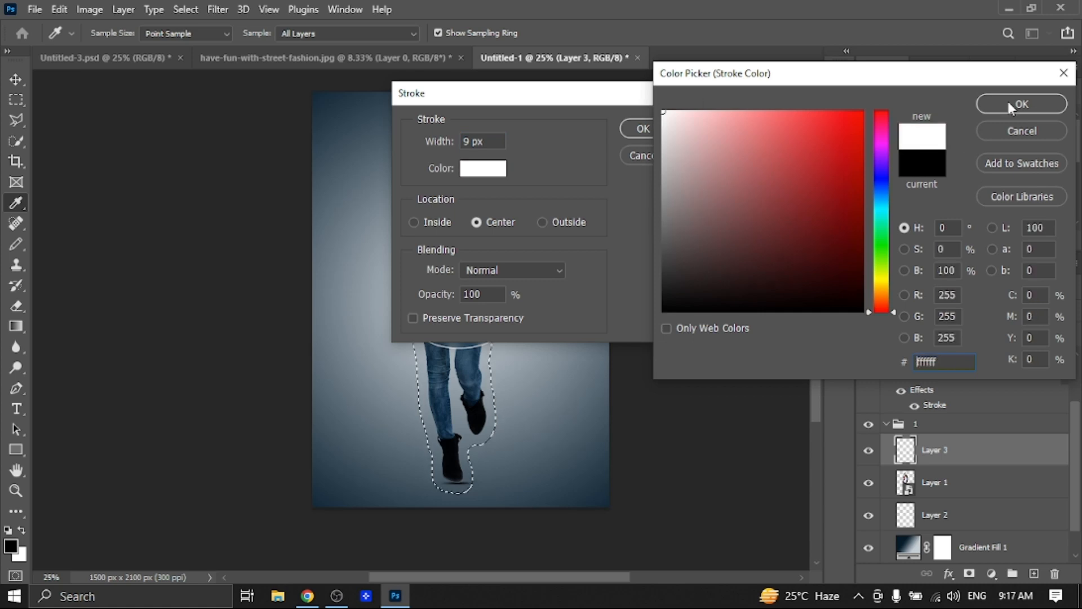
left_click(1010, 101)
left_click(640, 129)
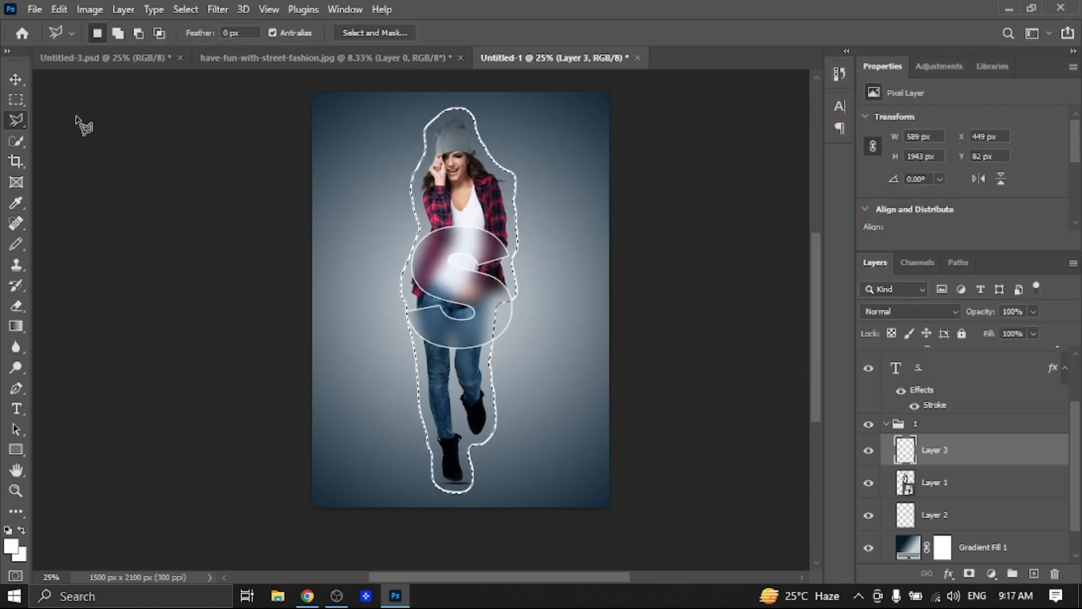
left_click(16, 79)
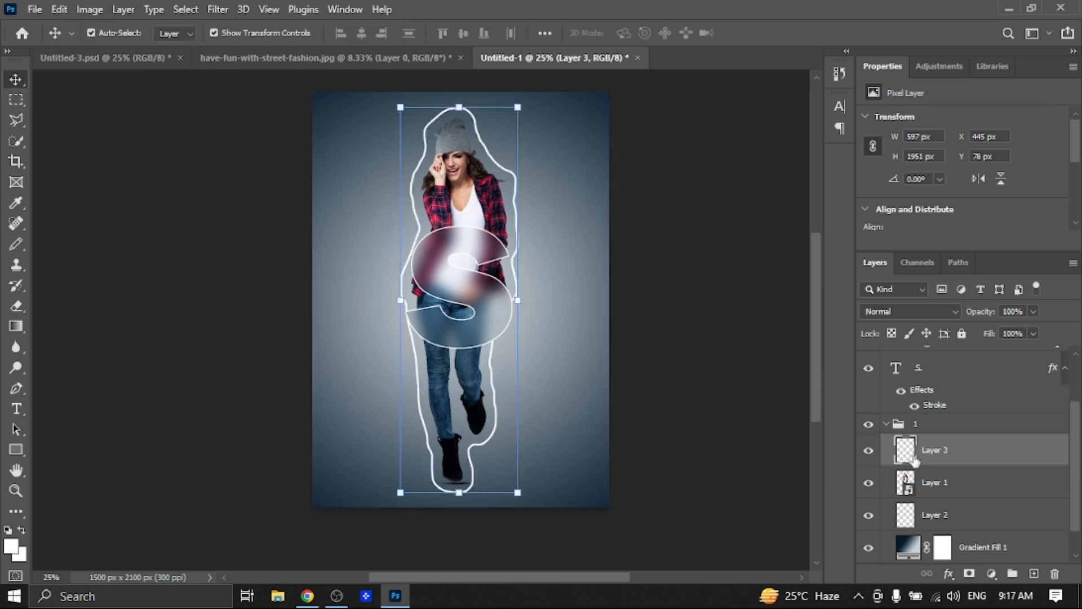
Step: Add a layer mask to the outline layer, invert it to black and activate the Brush tool
left_click(971, 574)
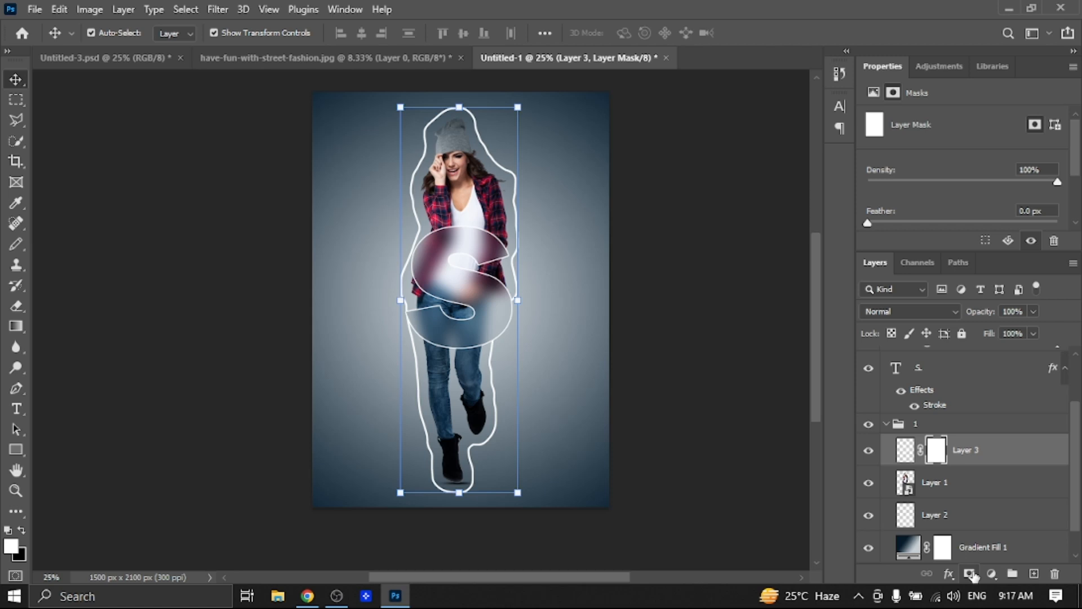
key("ctrl+i")
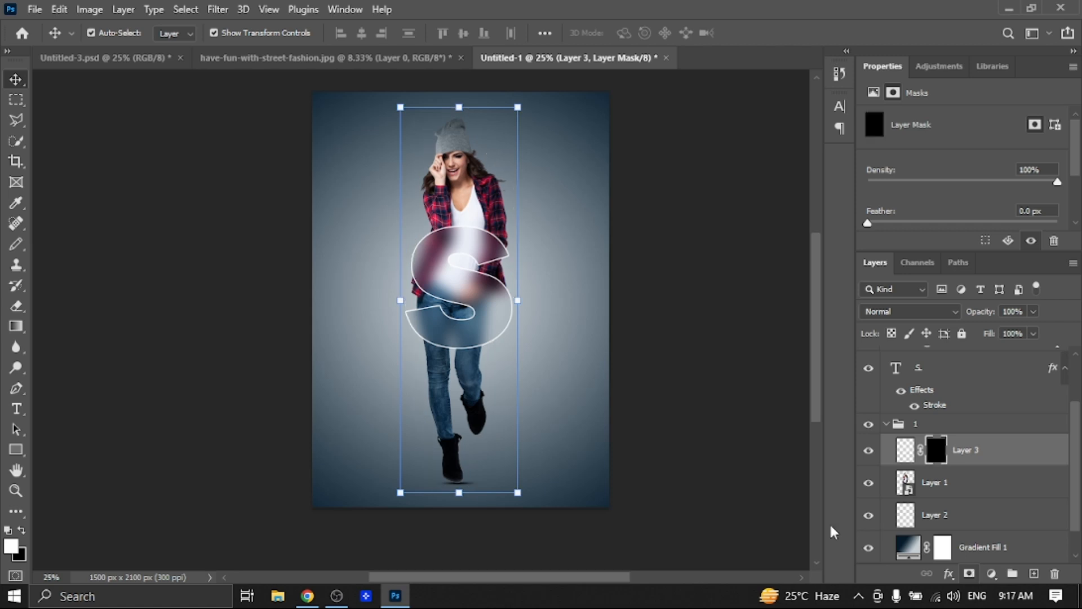
left_click(16, 244)
left_click(57, 244)
Step: Try to reveal the outline beside the hat on the mask with a 180 px Soft Round brush
left_click(113, 34)
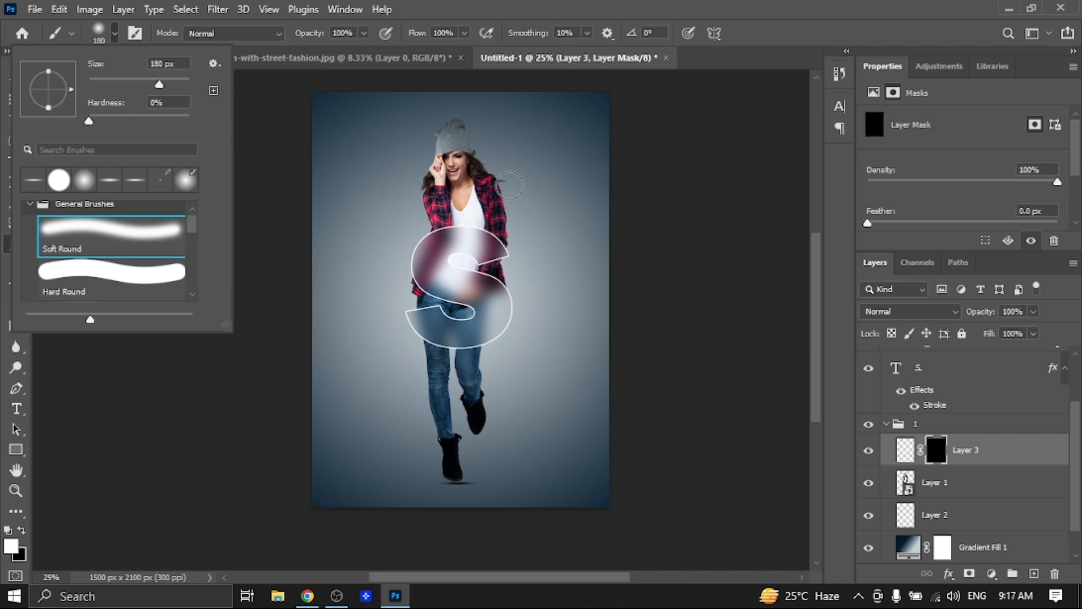
left_click(433, 132)
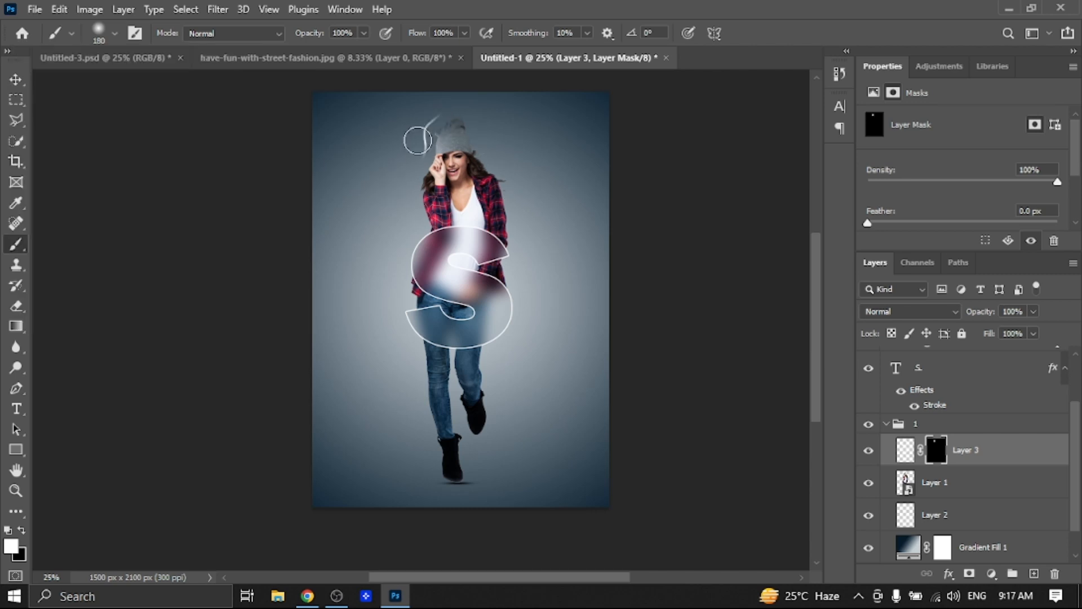
Step: Paint white on Layer 3's mask with a 180 px Hard Round brush to reveal outline segments around the hat, arms and lower legs, then deselect the layer
left_click(115, 33)
left_click(99, 275)
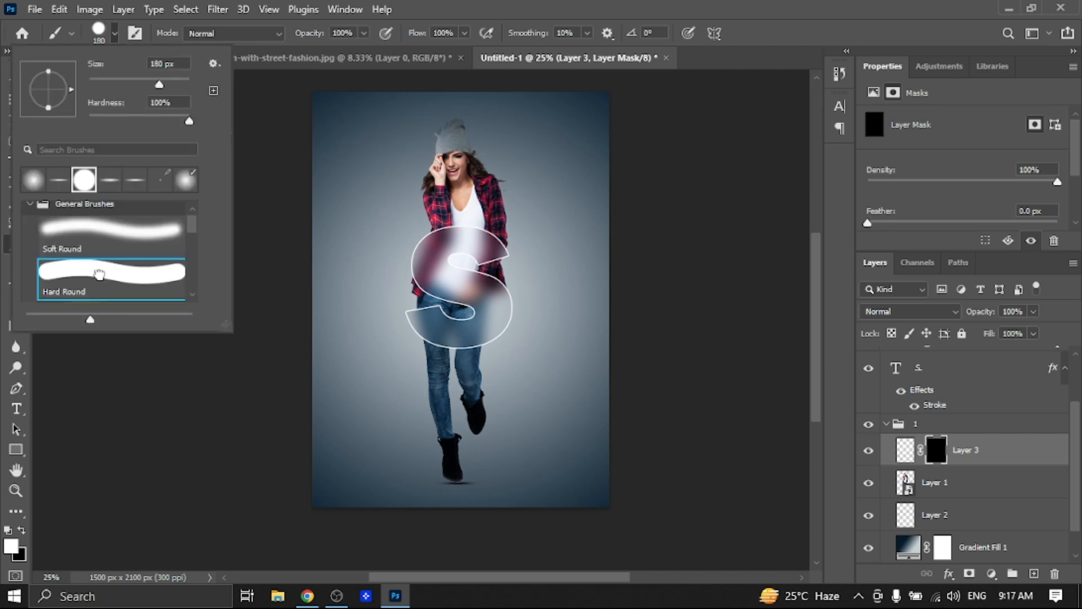
mouse_move(428, 153)
left_mouse_down()
mouse_move(426, 127)
mouse_move(457, 106)
mouse_move(480, 140)
left_mouse_up()
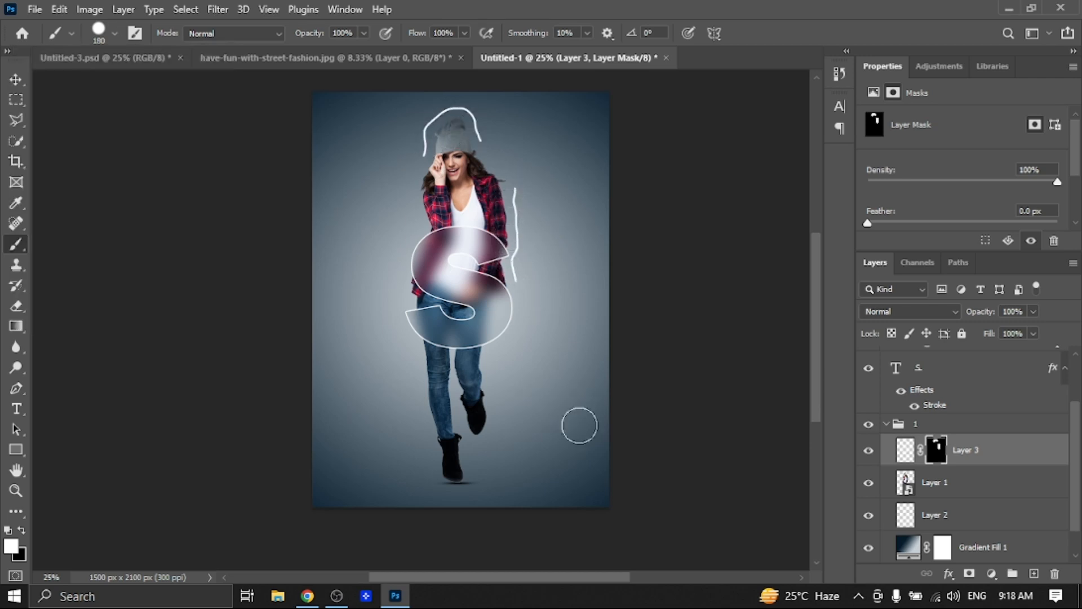
left_click_drag(491, 416, 487, 440)
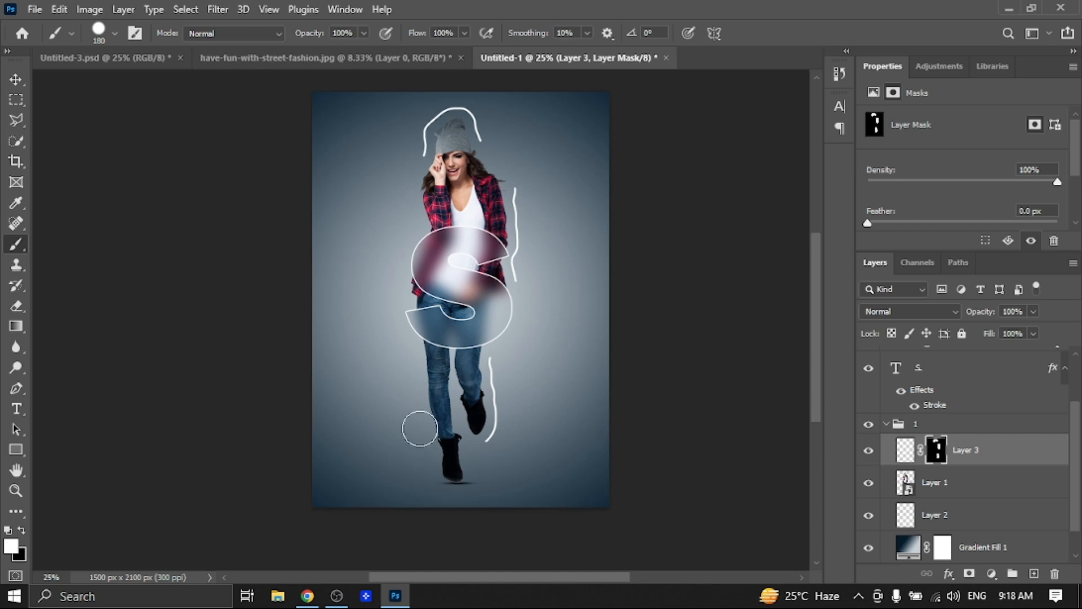
left_click_drag(420, 415, 449, 492)
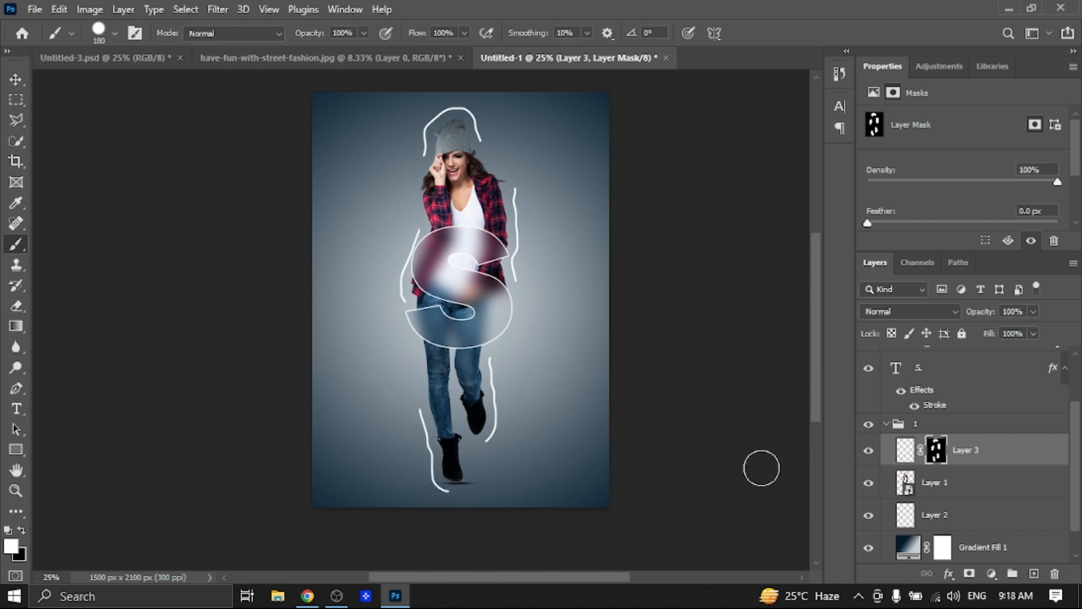
key("ctrl+z")
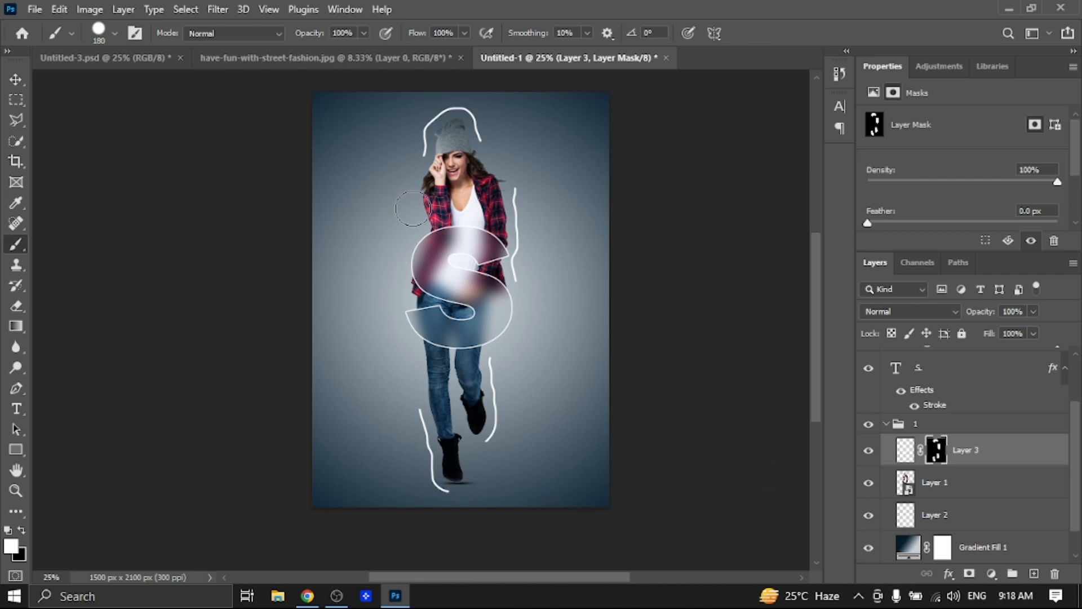
left_click(15, 79)
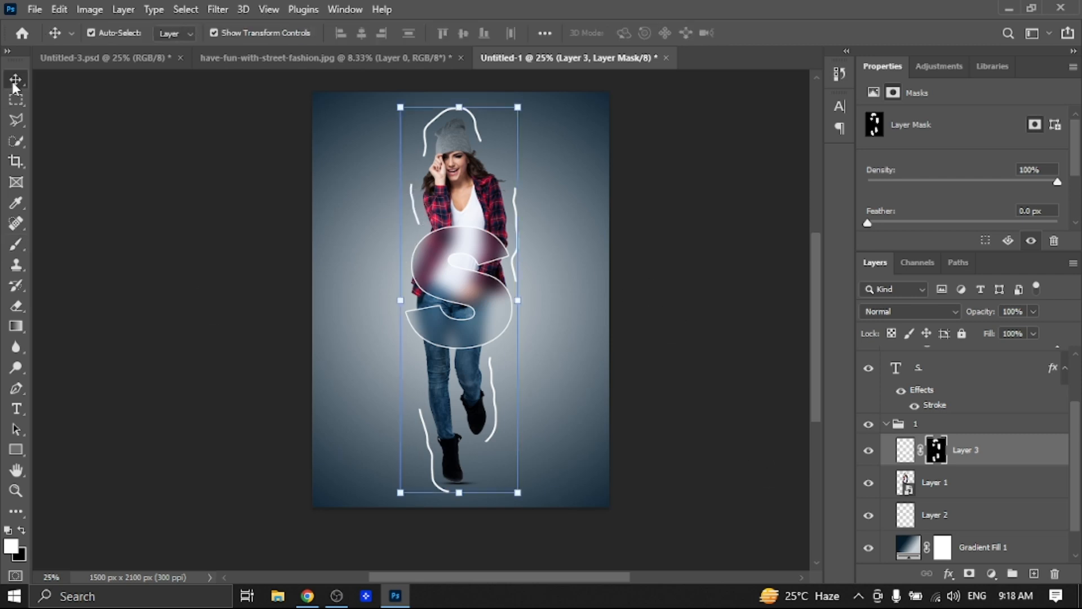
left_click(236, 420)
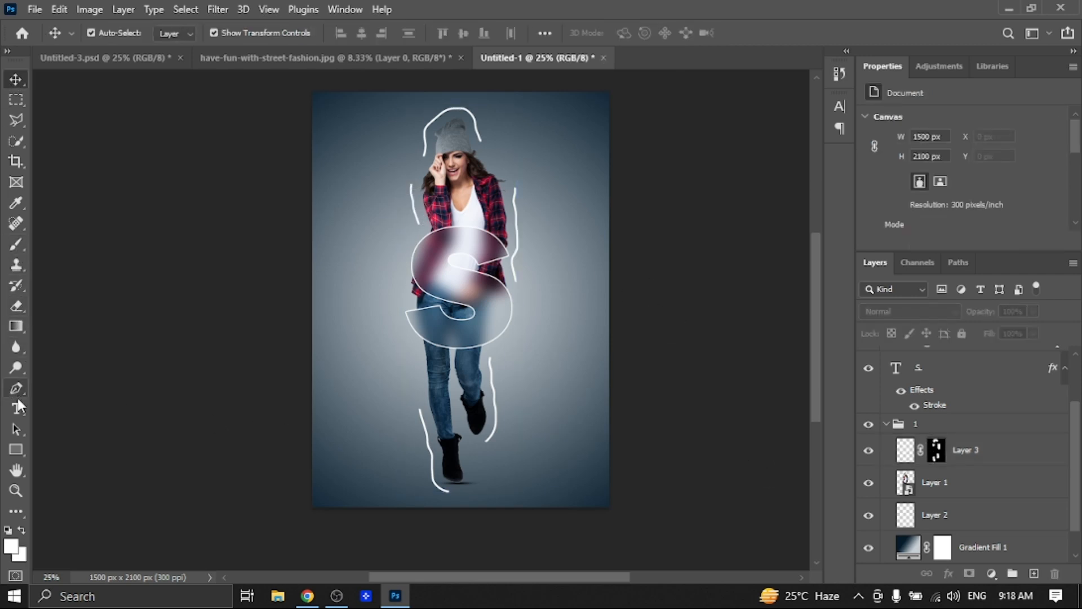
Step: Add the white text FASHION in 46 pt Franklin Gothic Heavy and place it across the lower legs at about X 353 px, Y 1435 px
right_click(17, 406)
left_click(121, 407)
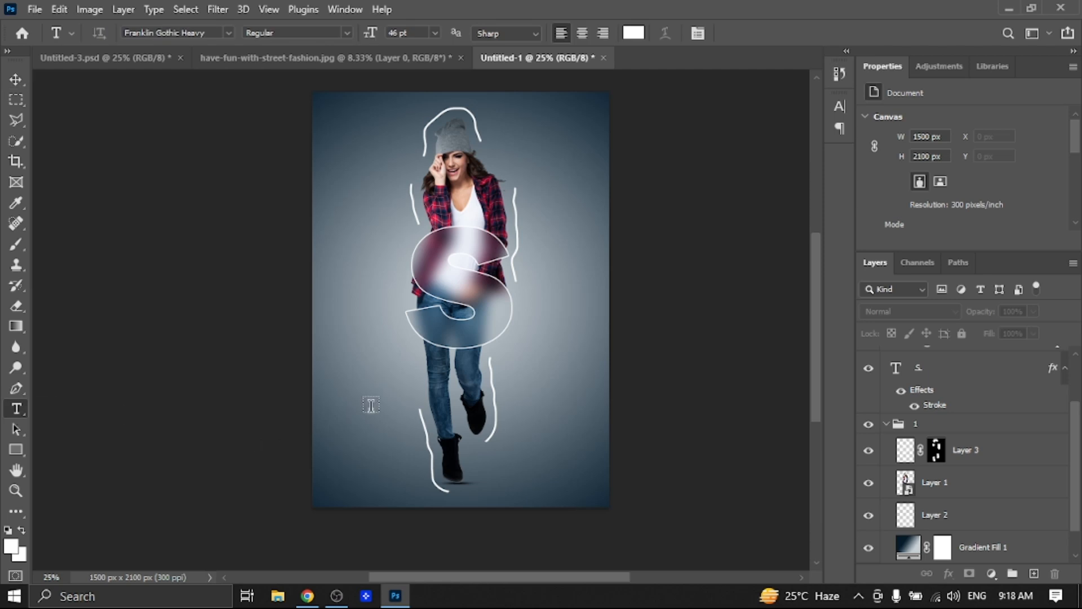
left_click(346, 383)
type("FASH")
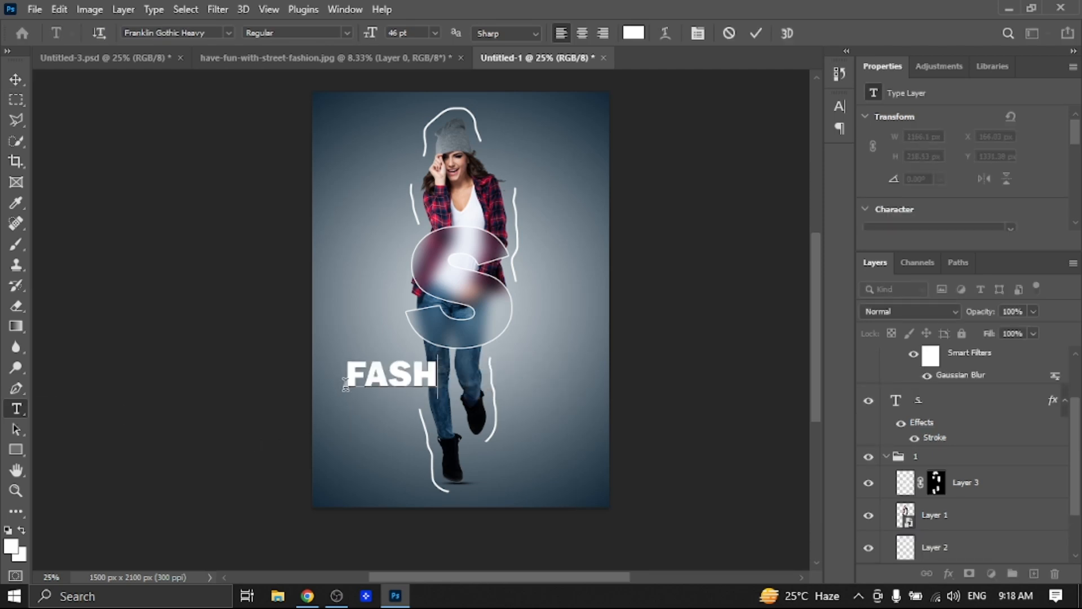
type("ION")
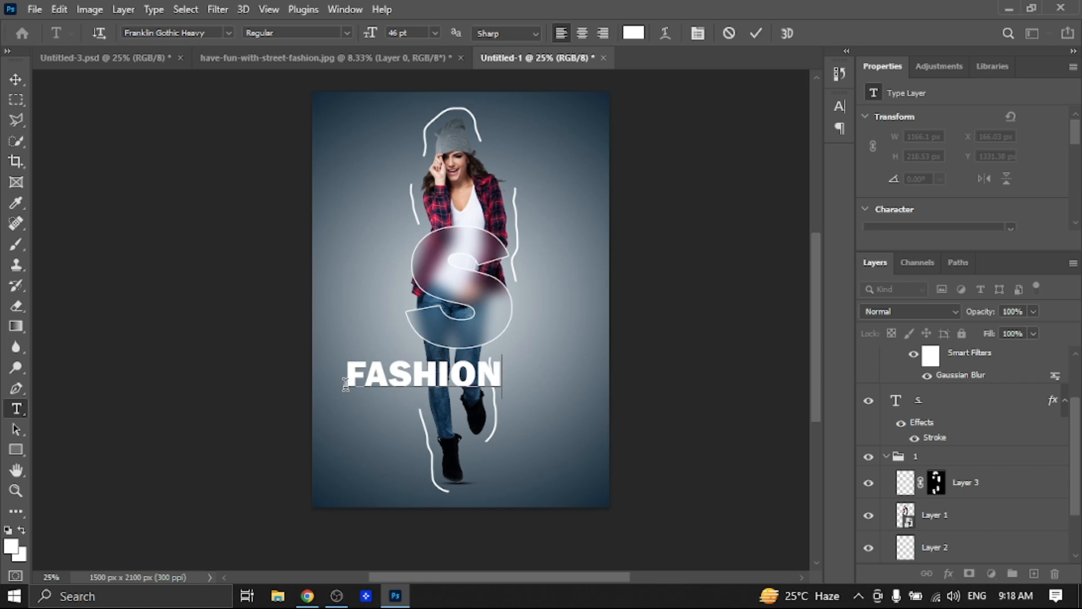
left_click(16, 79)
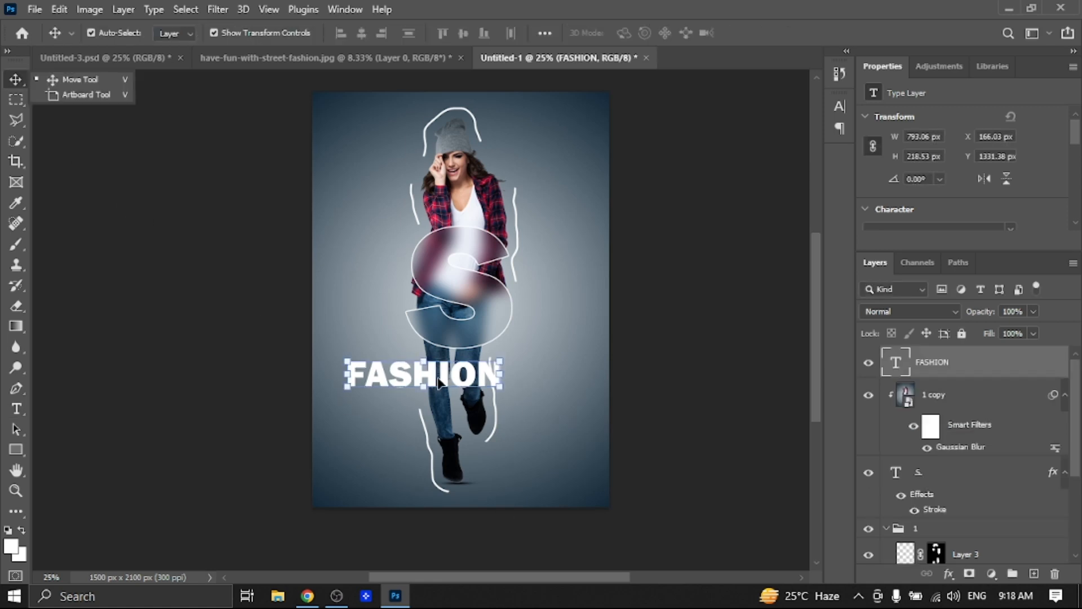
left_click_drag(442, 384, 480, 405)
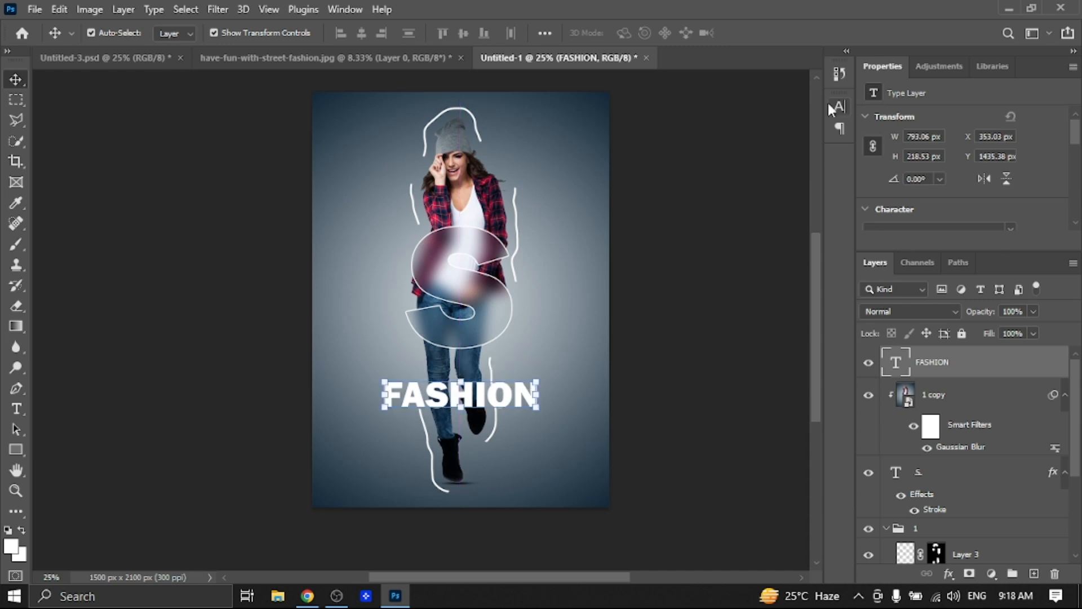
Step: Set the FASHION text's tracking to 320 and recentre it across the lower legs at about X 155 px
left_click(840, 106)
left_click_drag(753, 164, 772, 169)
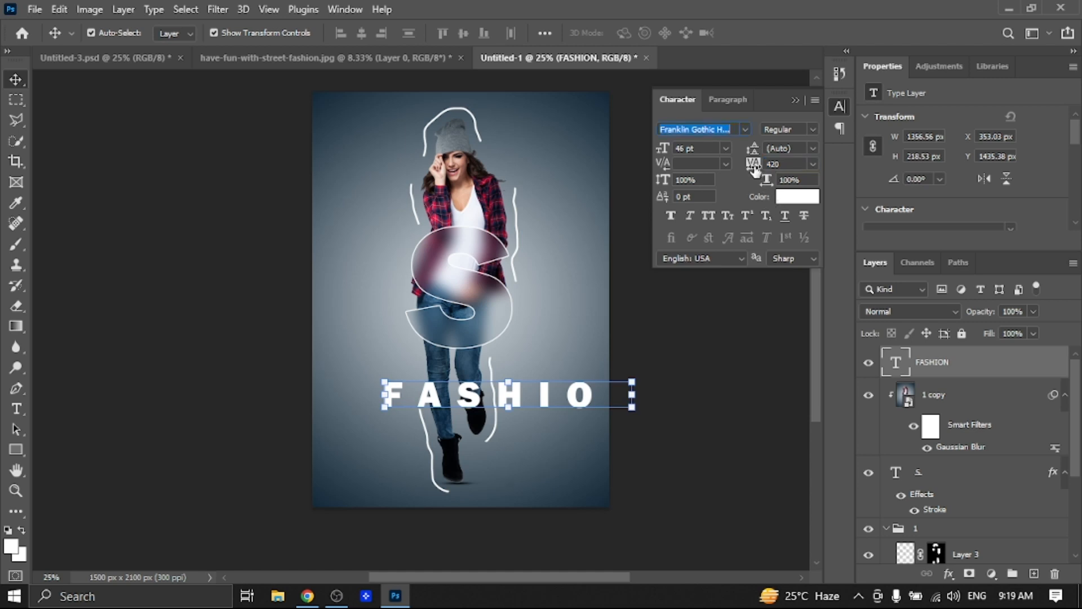
left_click_drag(753, 167, 749, 167)
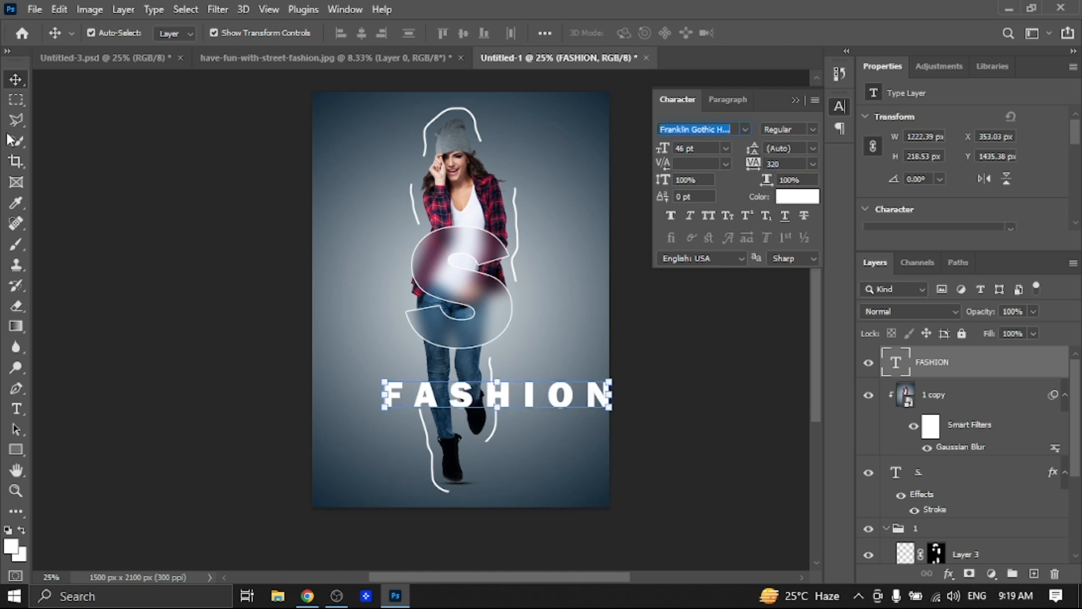
left_click_drag(534, 401, 489, 398)
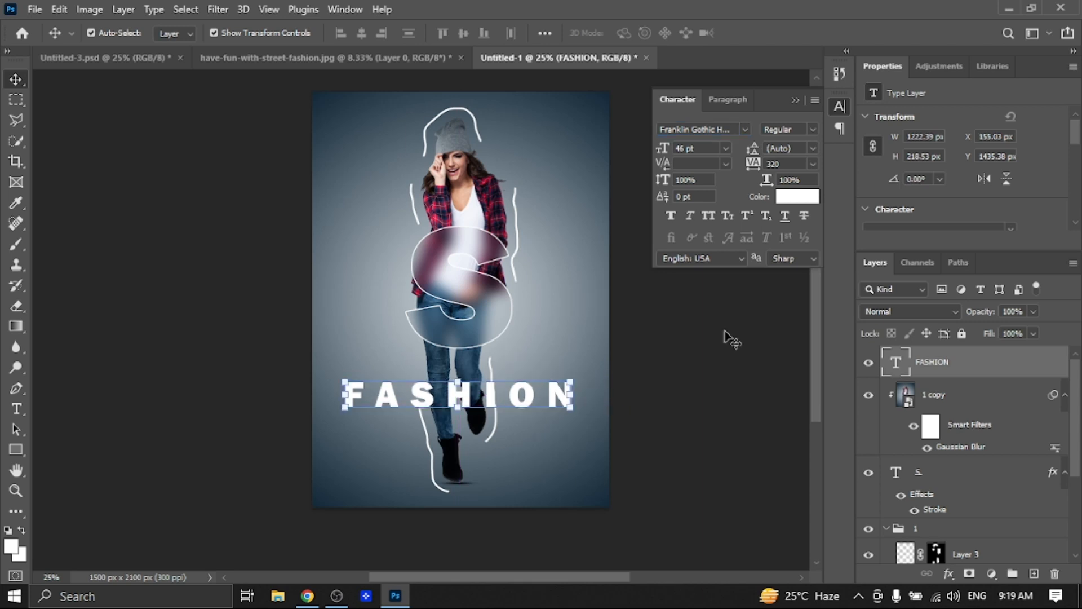
left_click(795, 101)
Step: Apply a black Multiply drop shadow to the FASHION text with 52% opacity, 20 px distance, 6% spread and 46 px size
left_click(951, 572)
left_click(957, 562)
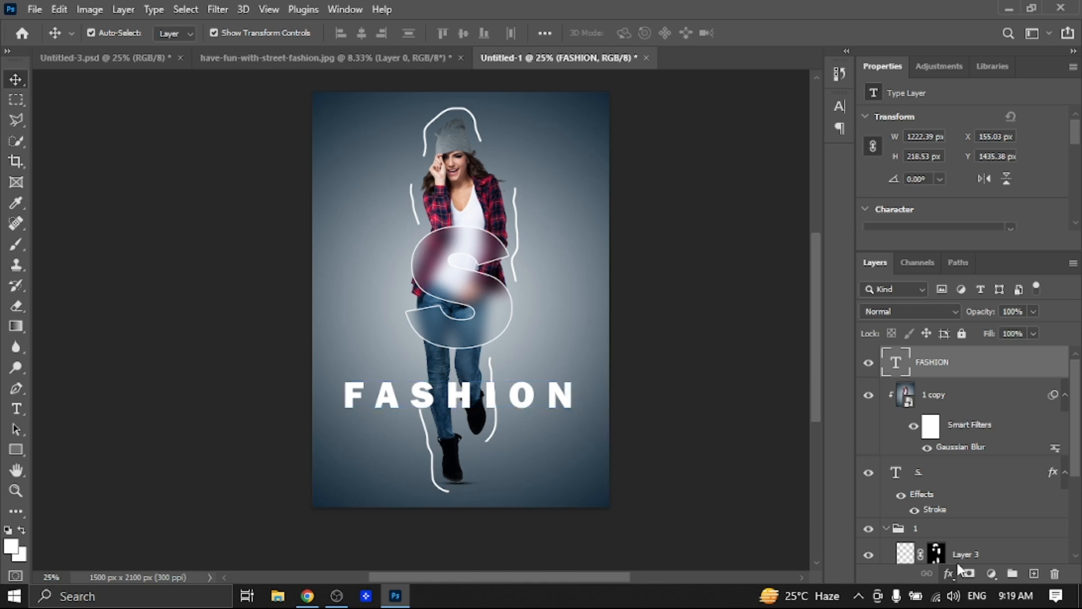
left_click_drag(782, 79, 875, 70)
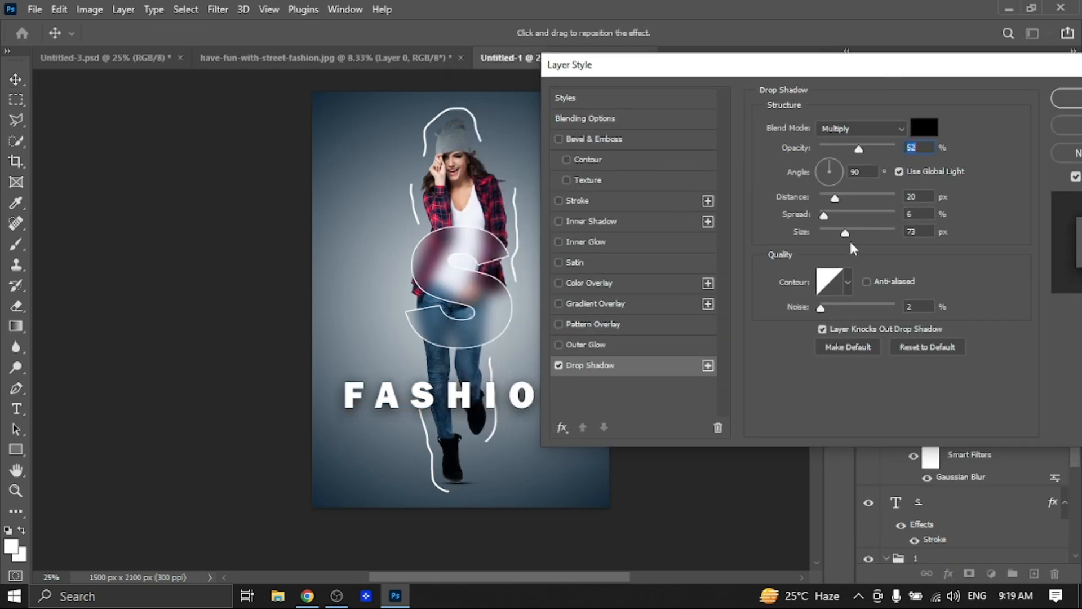
left_click_drag(847, 231, 838, 232)
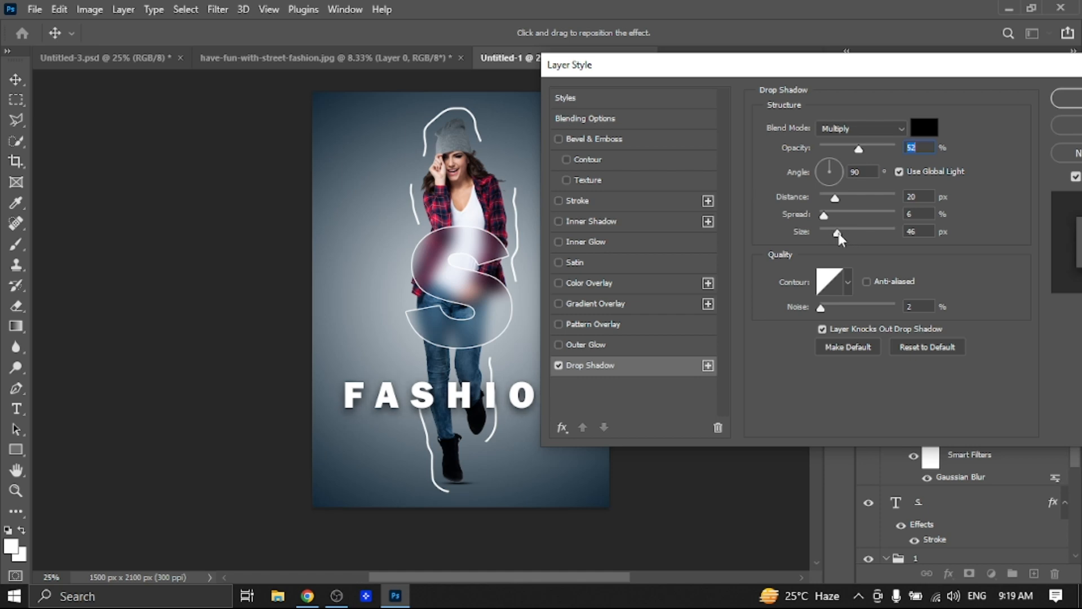
left_click(838, 232)
left_click_drag(913, 71, 796, 72)
left_click(984, 95)
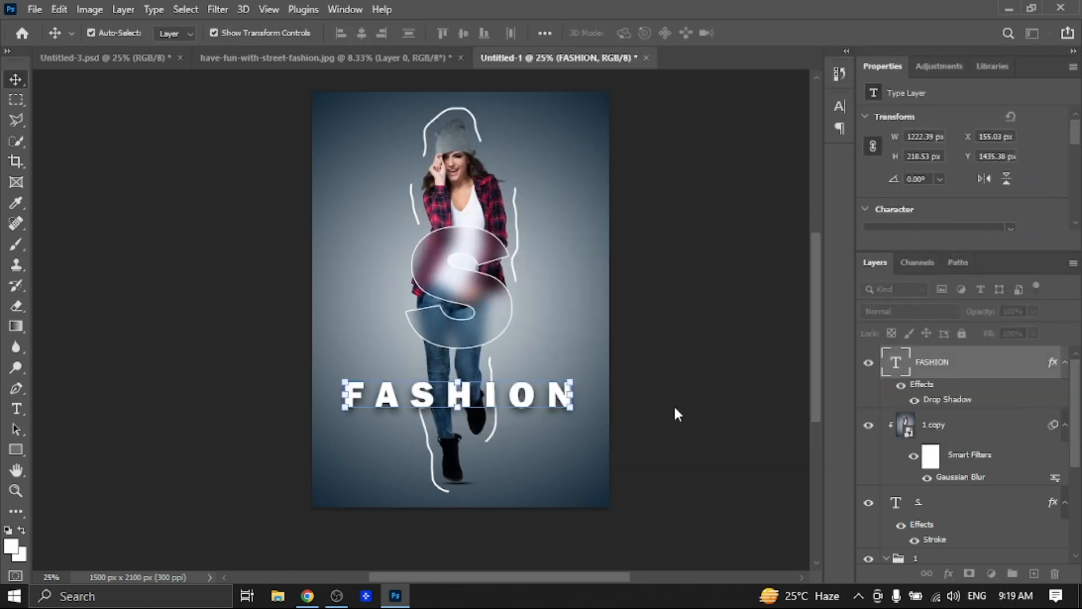